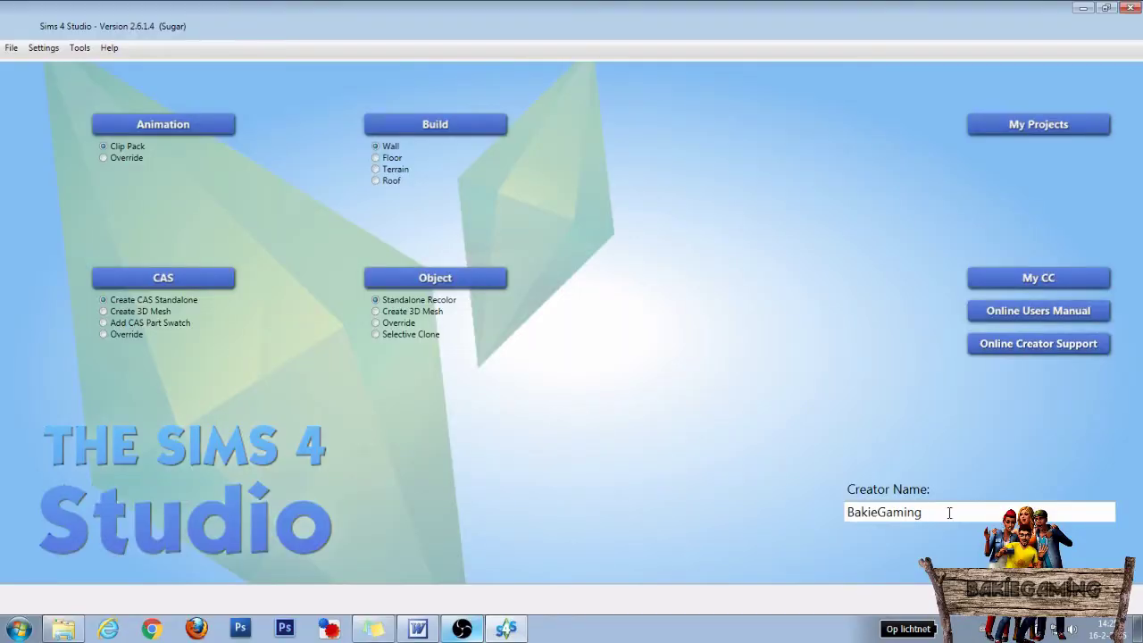
# Step: Start an object override in Sims 4 Studio with debug objects shown in the list
pyautogui.moveTo(942, 511); pyautogui.dragTo(843, 512)
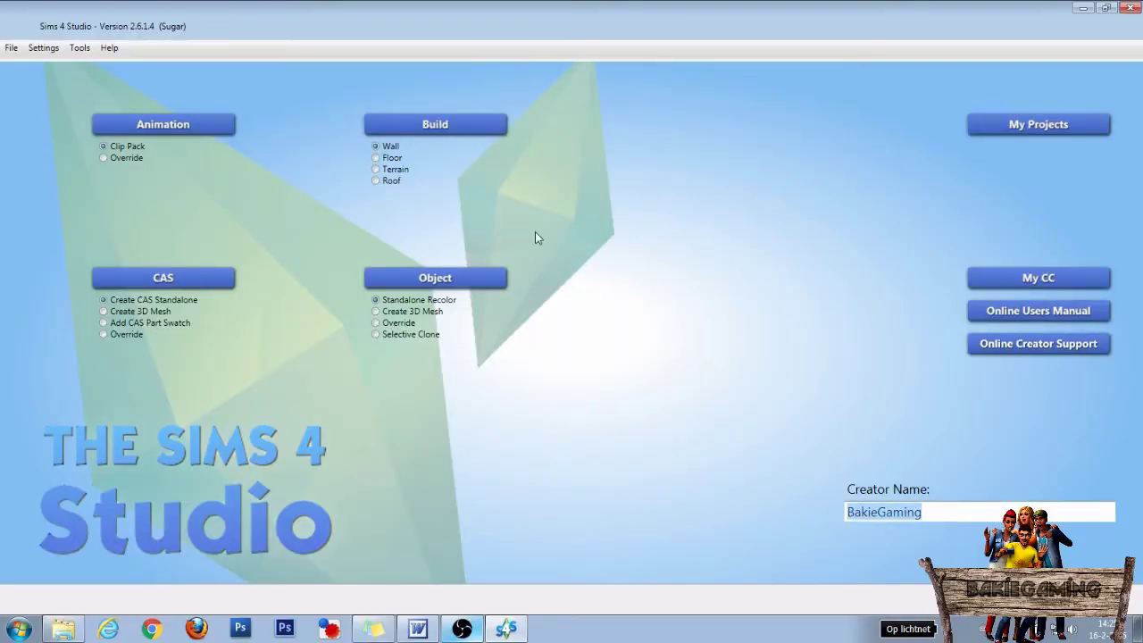
pyautogui.click(376, 322)
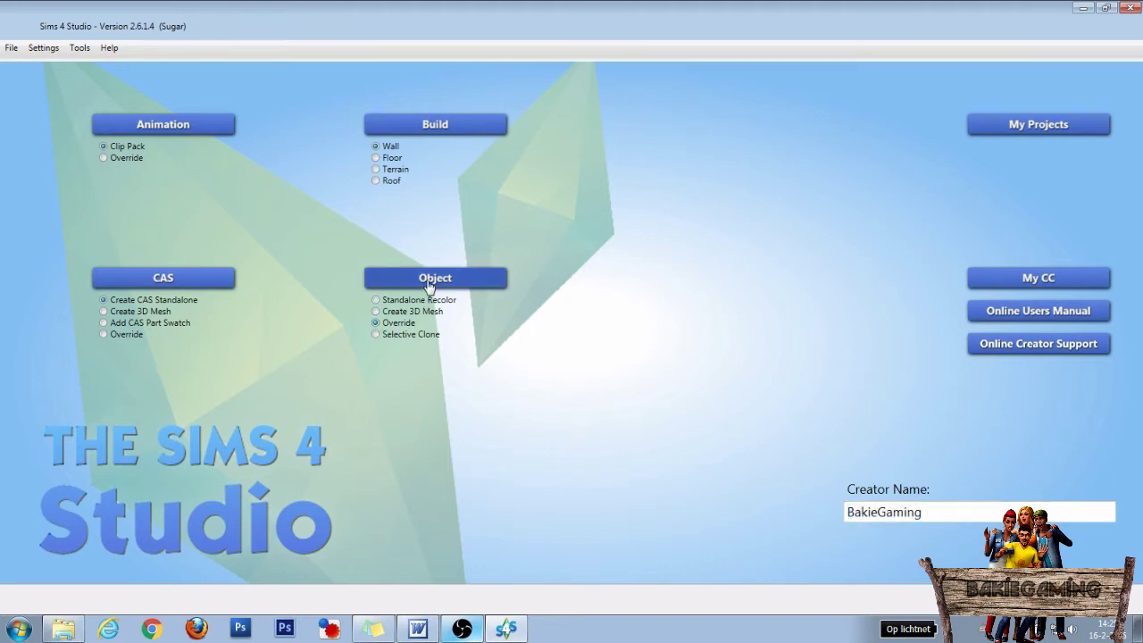
pyautogui.click(429, 280)
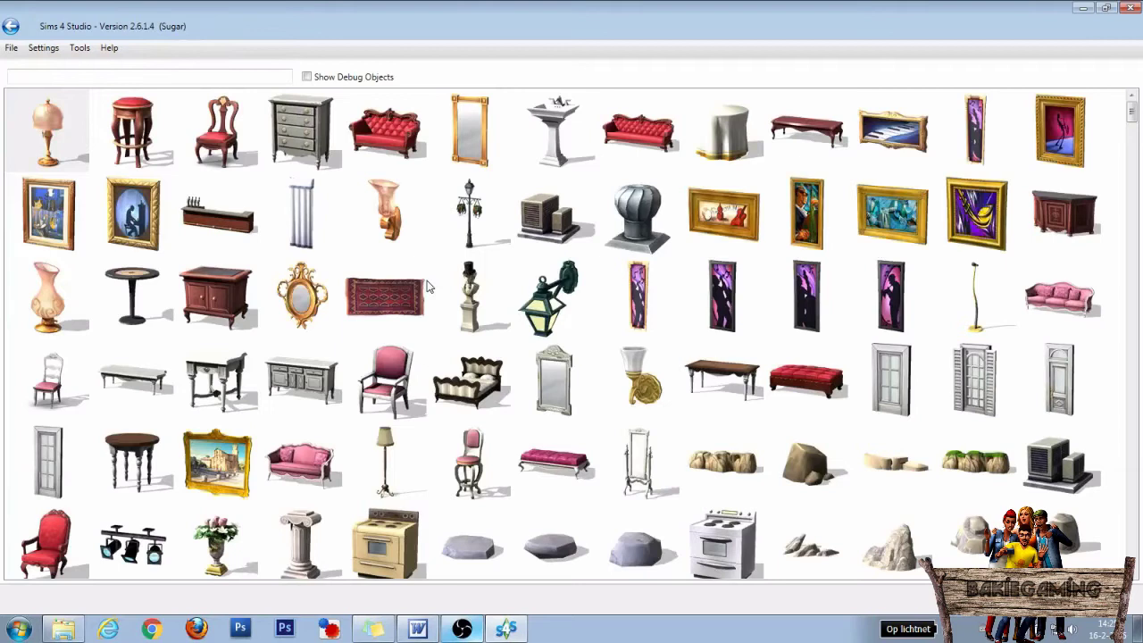
pyautogui.click(307, 78)
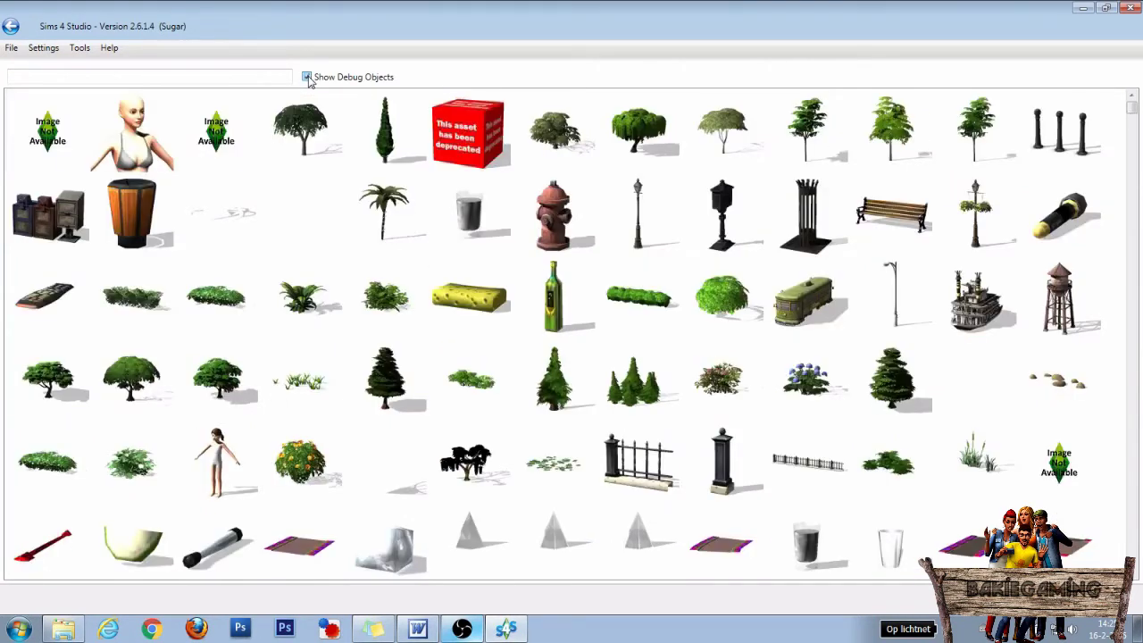
# Step: Clone vehicleGCWTrolley_01 (search 13cd) and save it as BakieGaming_Tutorial_TrolleyBannerReplacement.package
pyautogui.click(178, 76)
pyautogui.write('13')
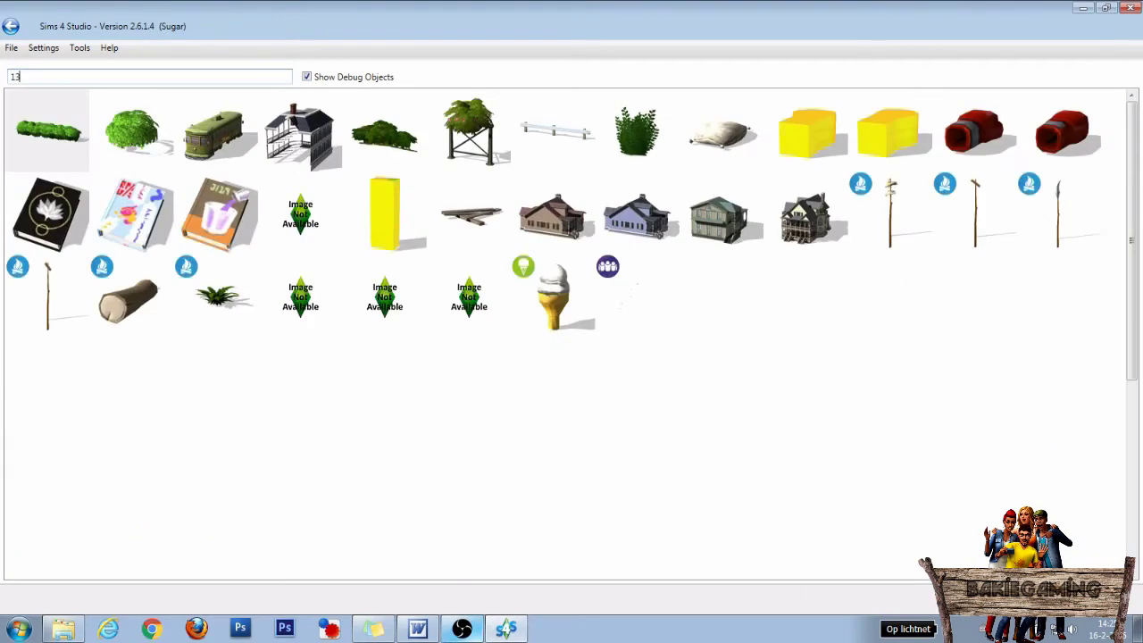
pyautogui.write('cd')
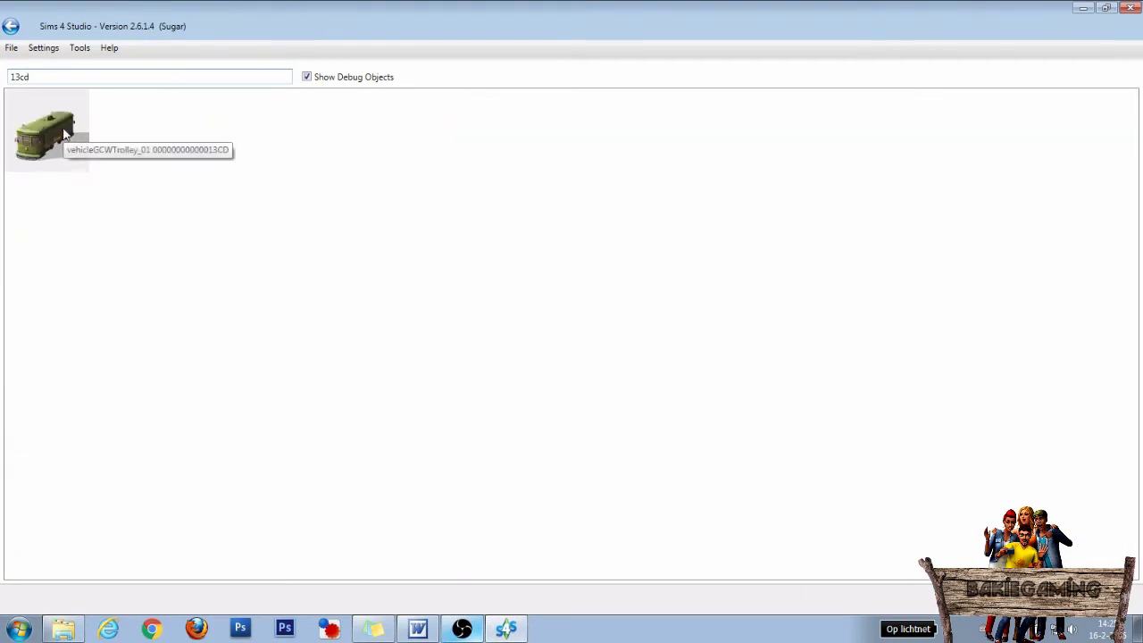
pyautogui.click(50, 136)
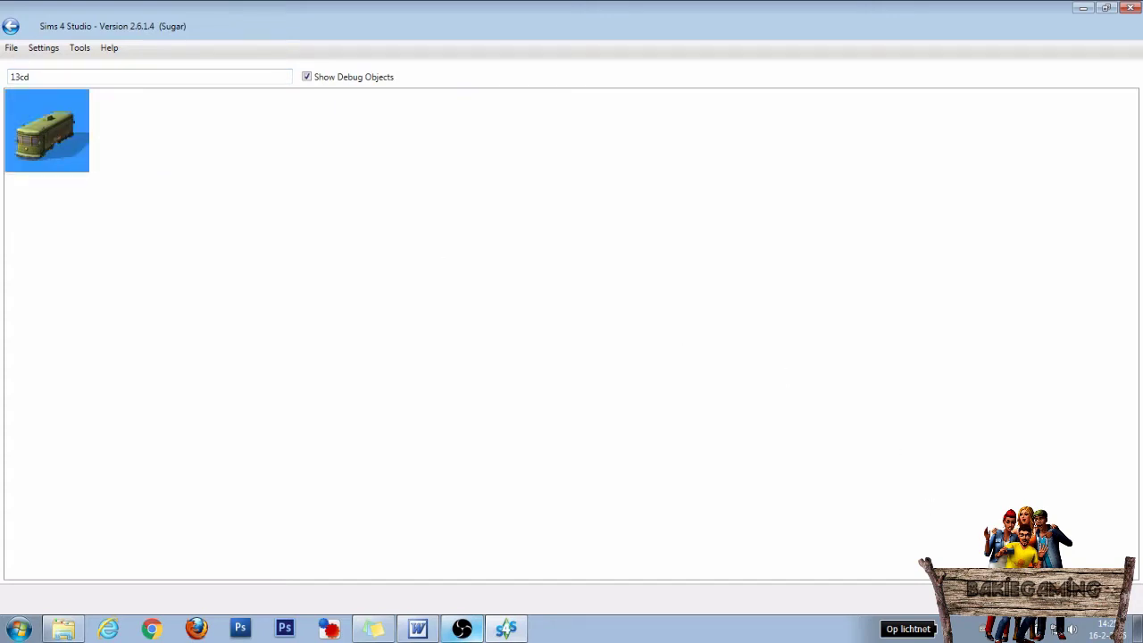
pyautogui.click(1094, 596)
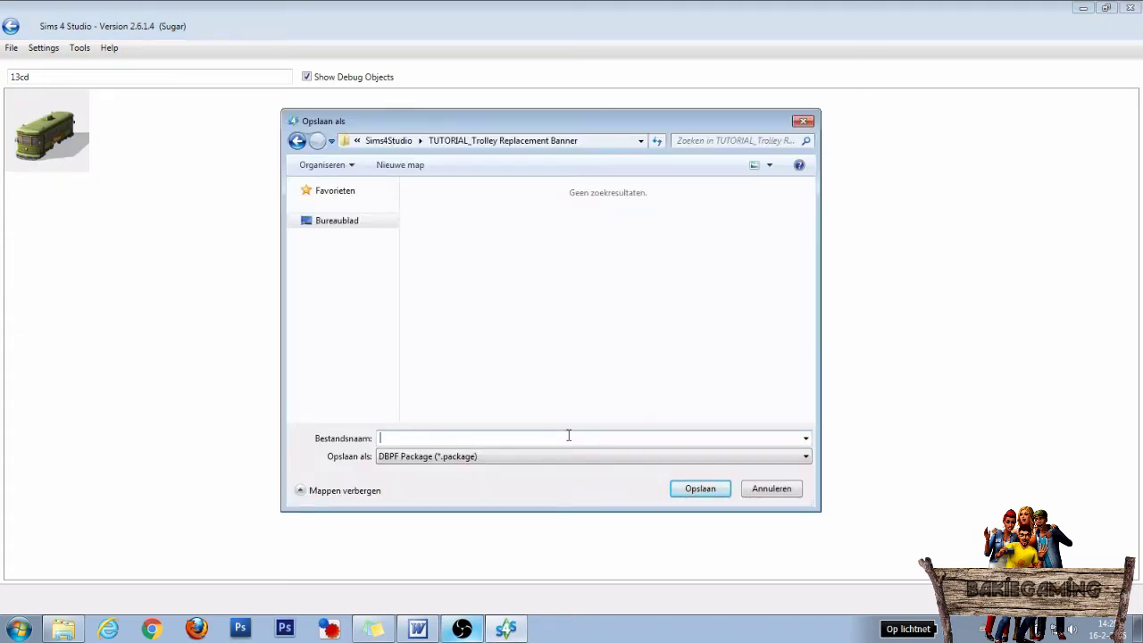
pyautogui.write('BakieGaming_Tutorial_TrolleyBannerReplacement')
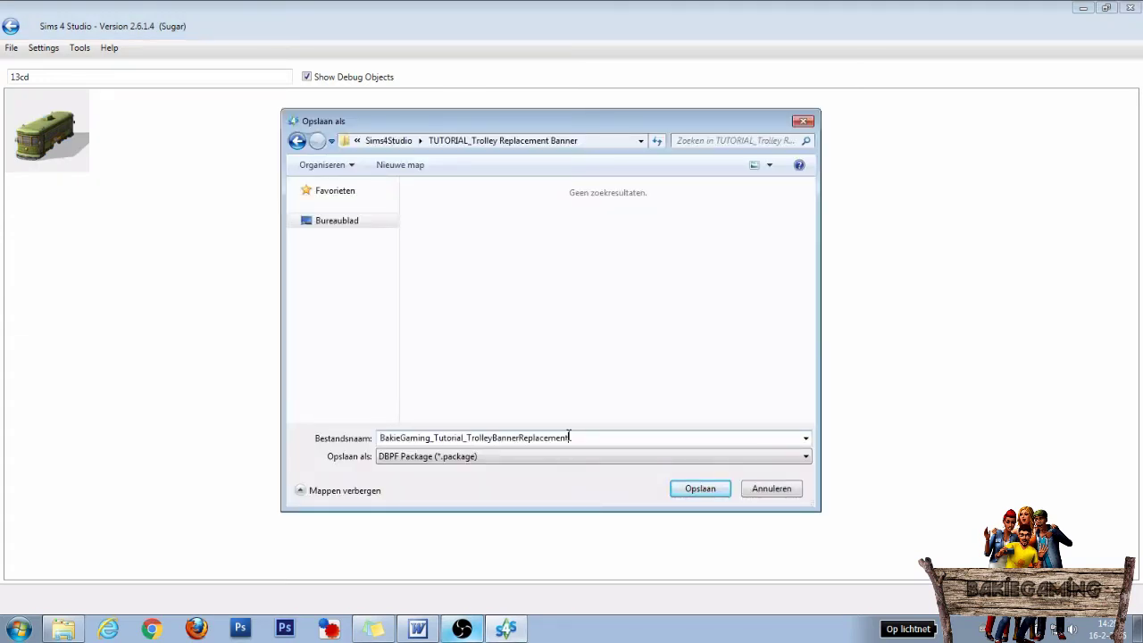
pyautogui.click(698, 491)
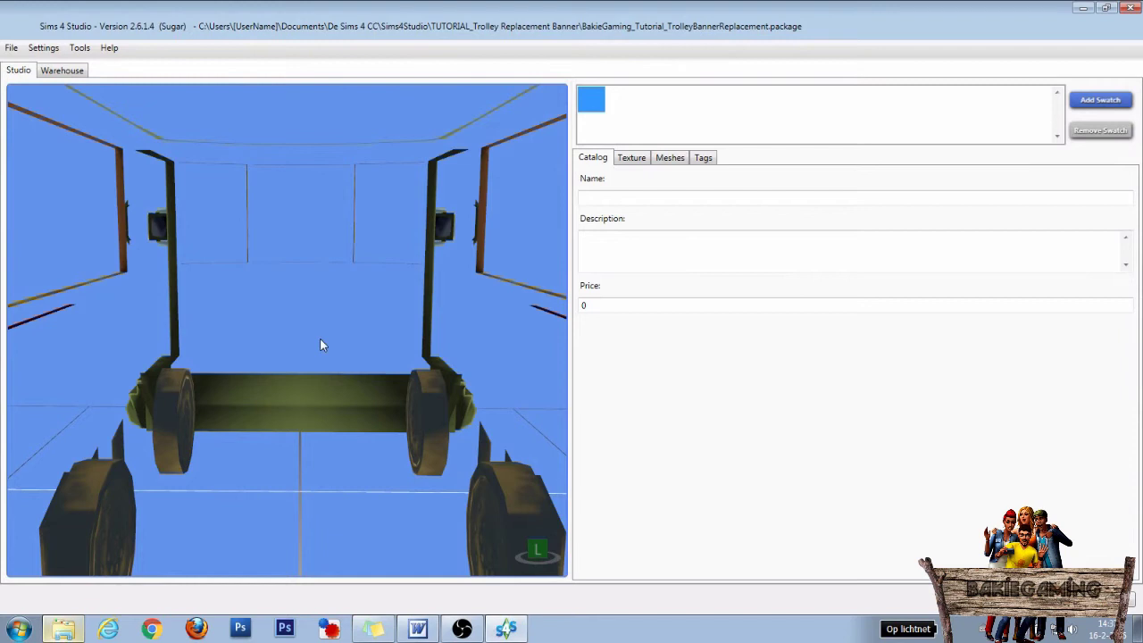
# Step: Turn the trolley to a side view and export its texture as Original_TrolleyTexture.dds
pyautogui.scroll(10, 316, 343)
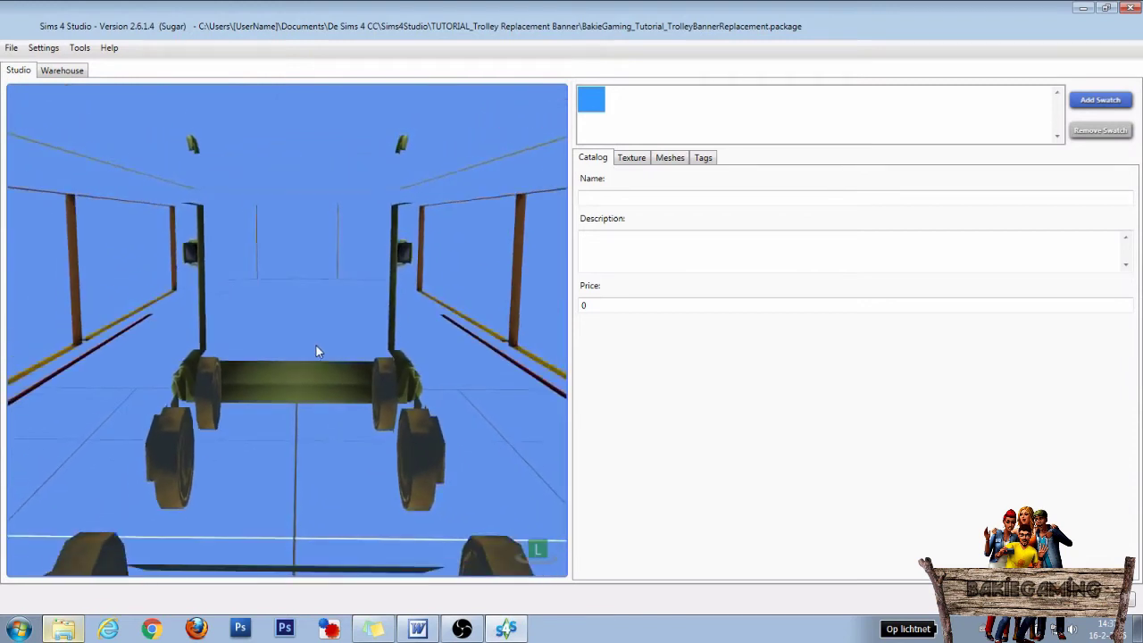
pyautogui.scroll(-10, 316, 343)
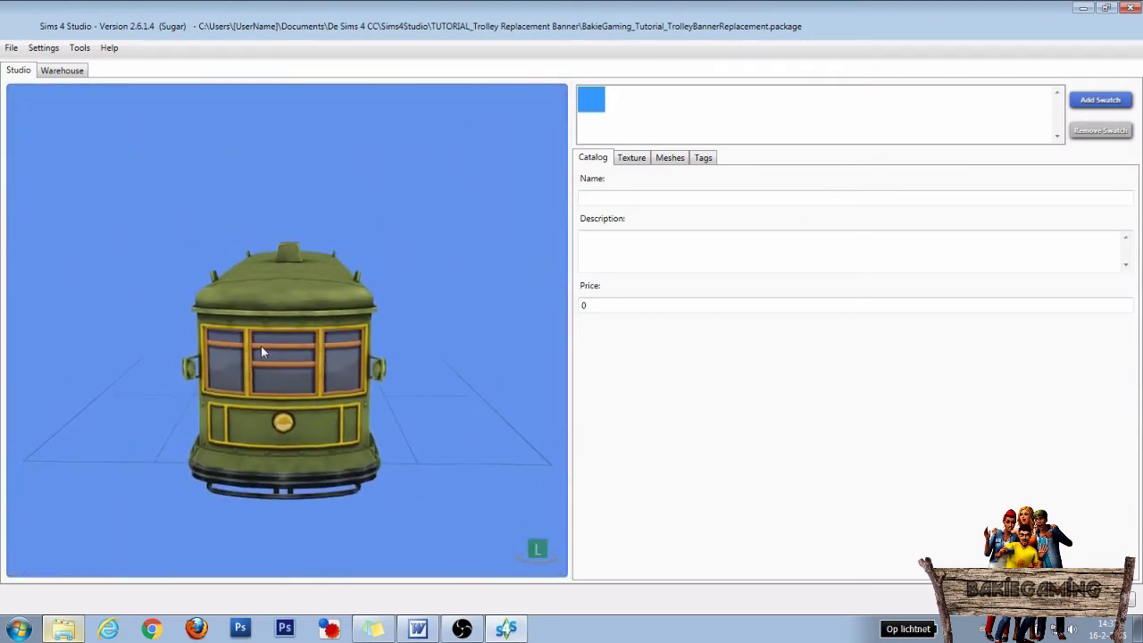
pyautogui.moveTo(227, 344); pyautogui.dragTo(420, 326)
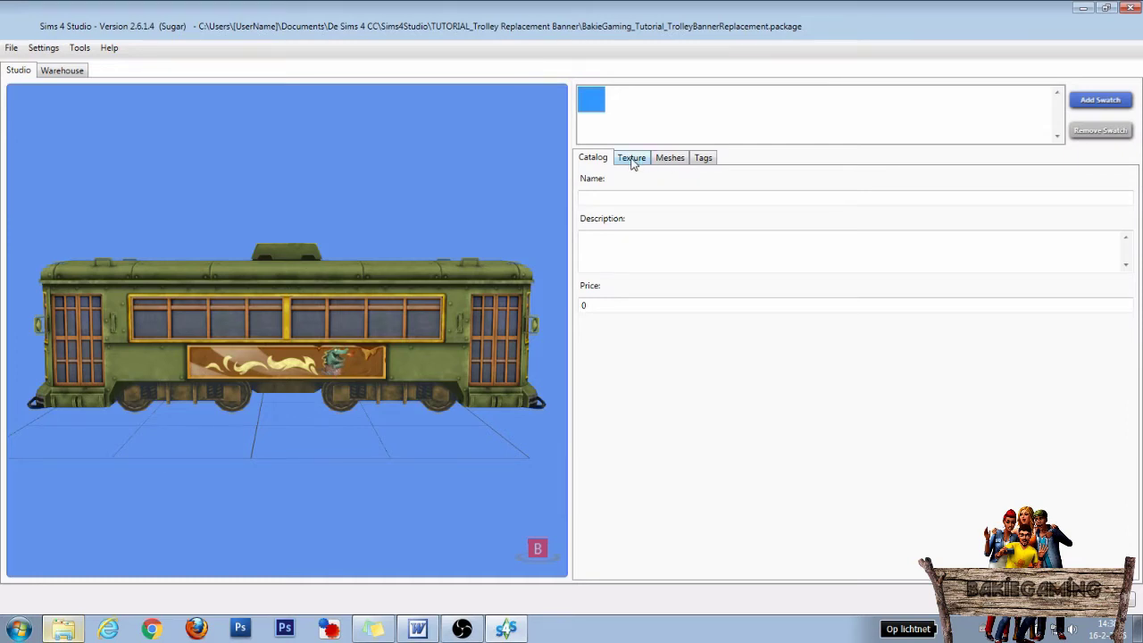
pyautogui.click(631, 158)
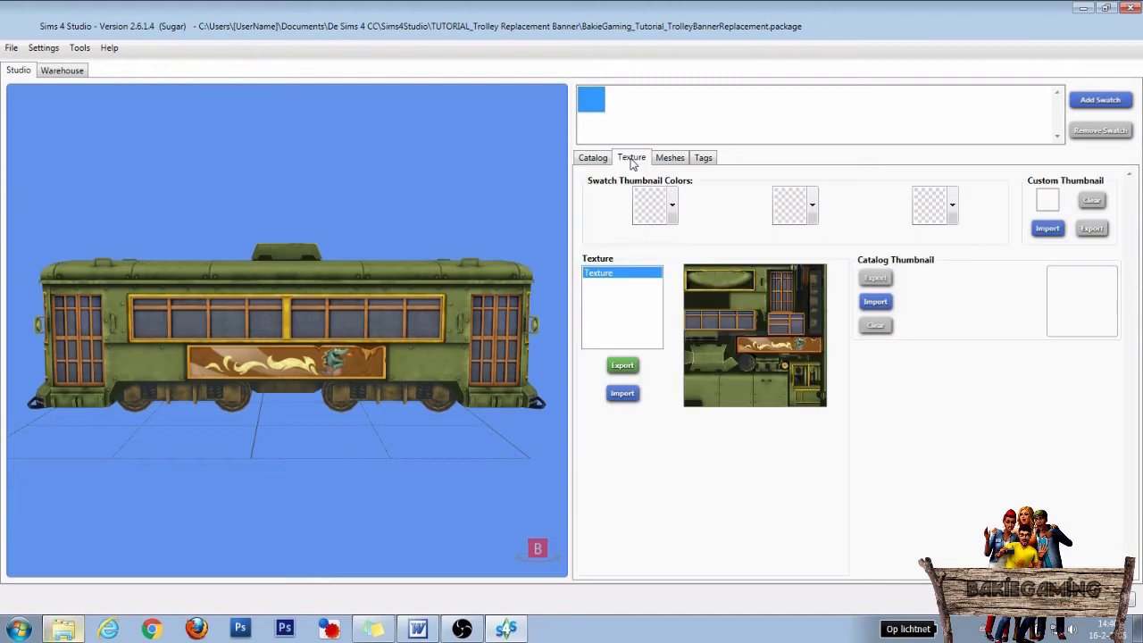
pyautogui.click(623, 367)
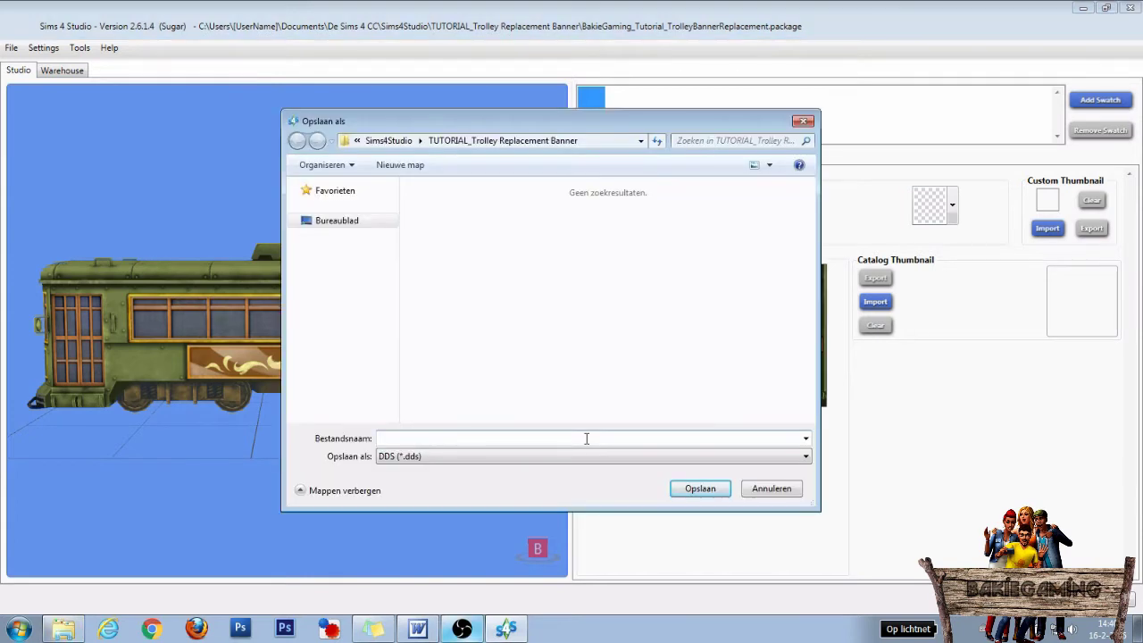
pyautogui.write('Original_TrolleyTexture')
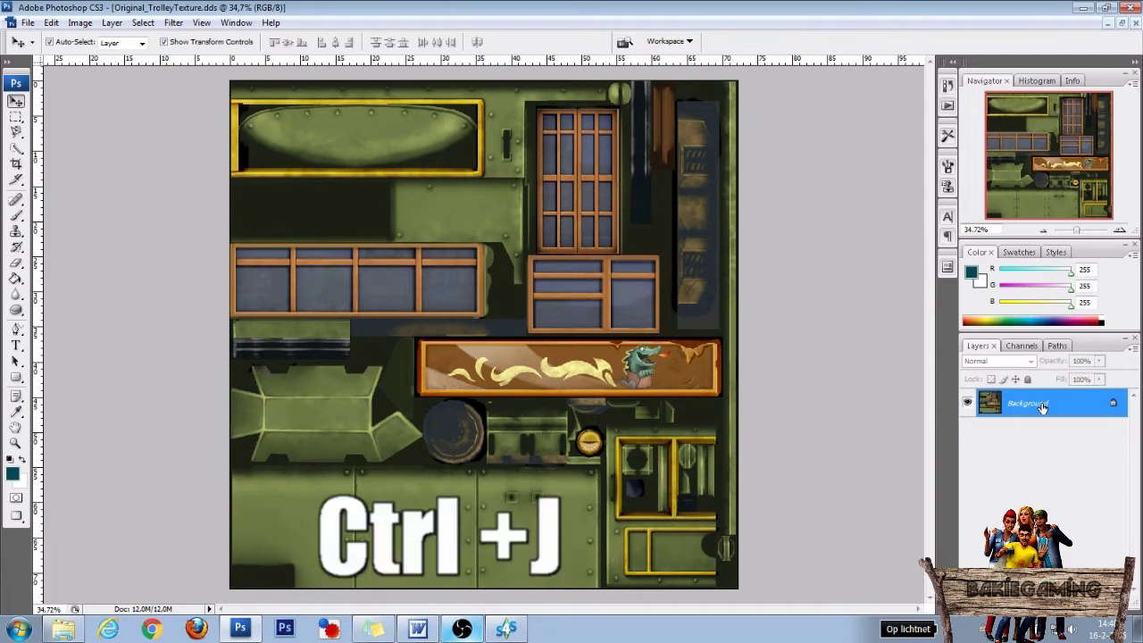
# Step: Duplicate the Background into Layer 1 (Ctrl+J), then zoom and pan onto the side banner
pyautogui.hotkey('ctrl', 'j')
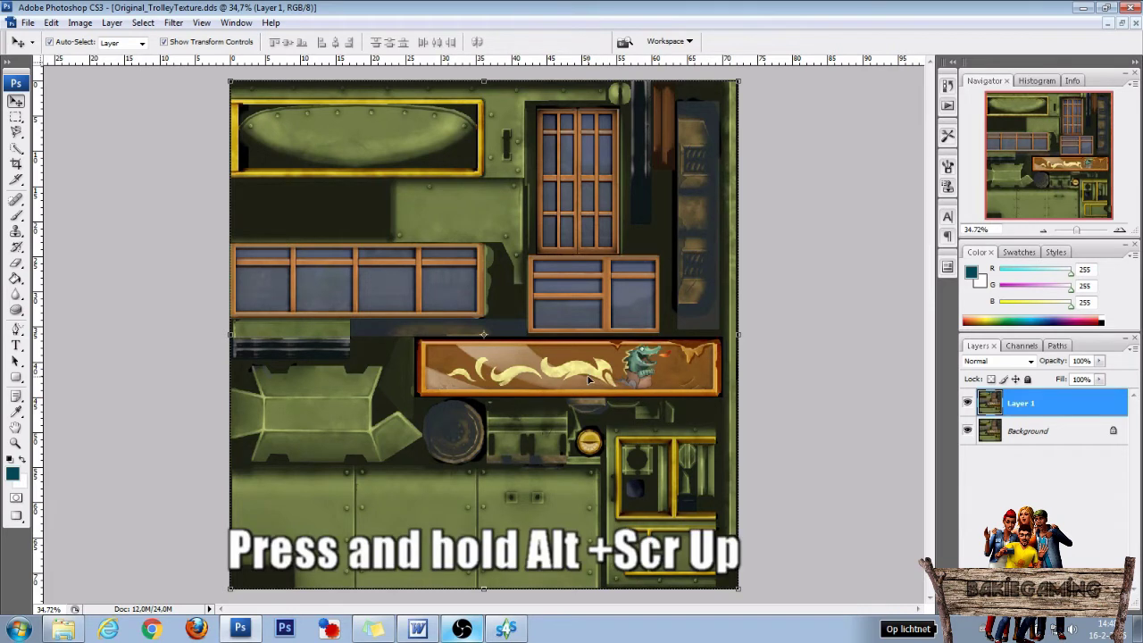
pyautogui.scroll(3, 588, 379)
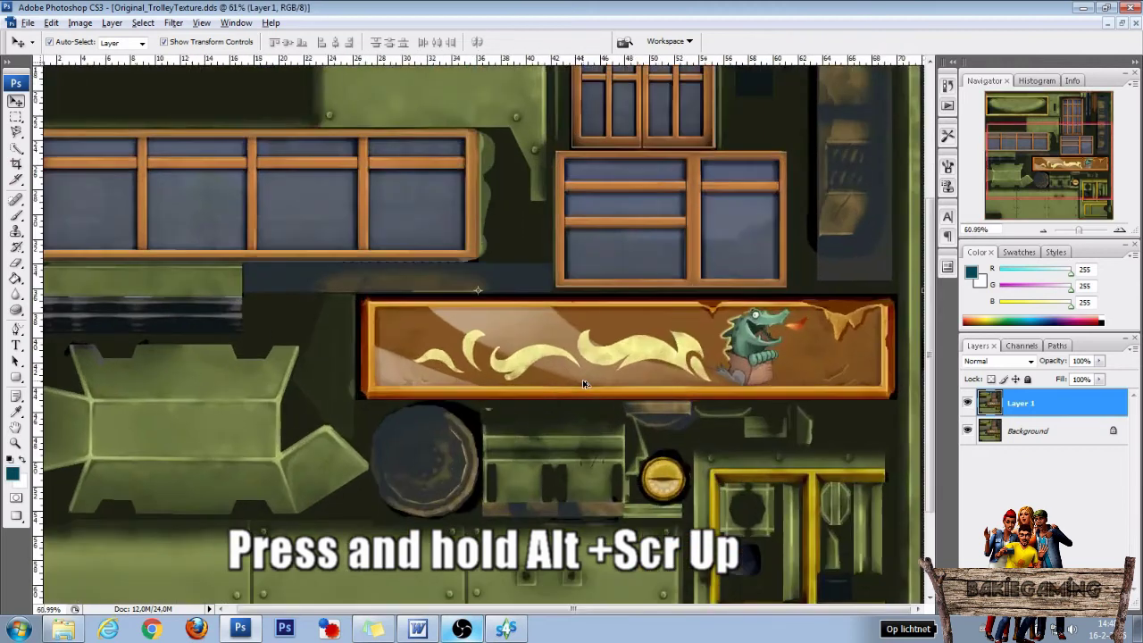
pyautogui.scroll(1, 583, 383)
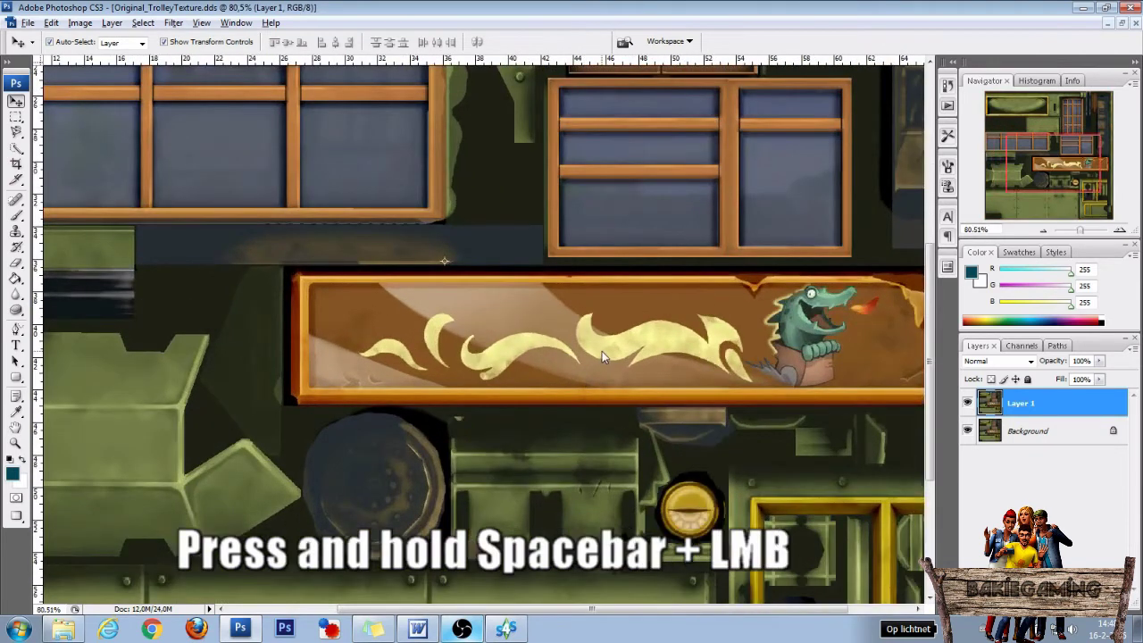
pyautogui.hotkey('alt', 'space')
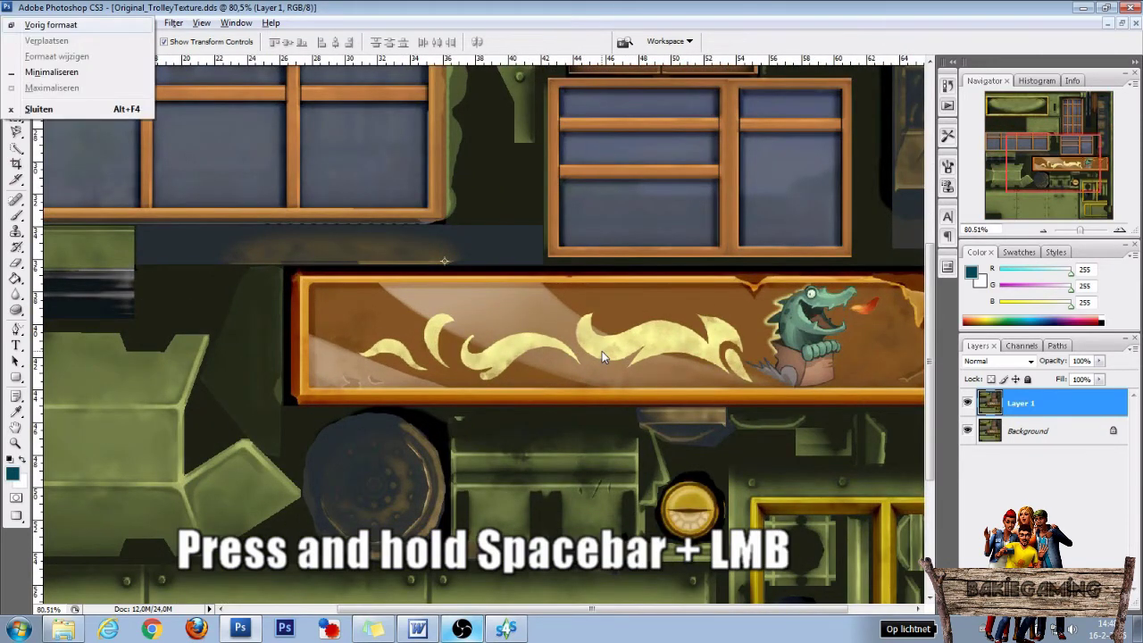
pyautogui.press('Escape')
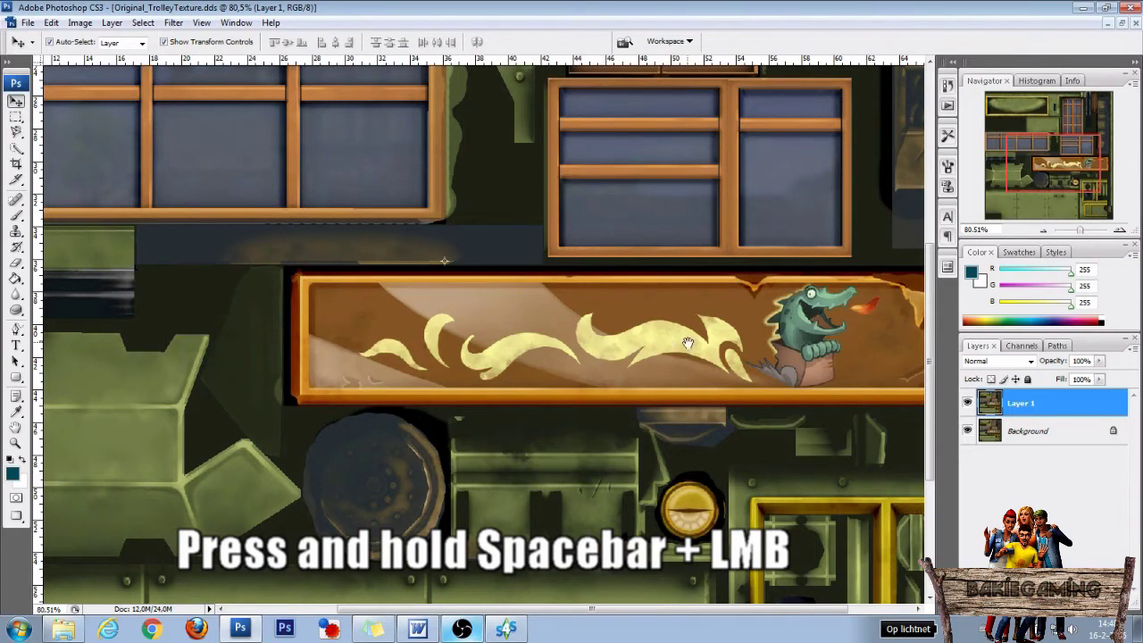
pyautogui.moveTo(714, 346); pyautogui.dragTo(606, 357)
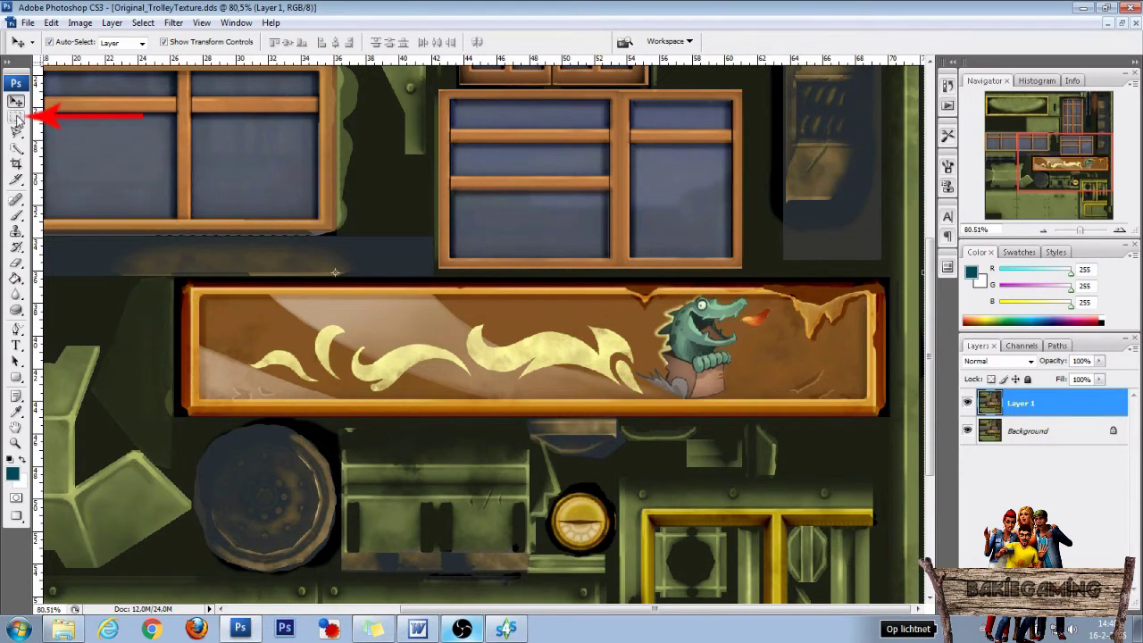
# Step: Marquee the banner rectangle, hide the Background layer and delete the artwork from Layer 1
pyautogui.press('m')
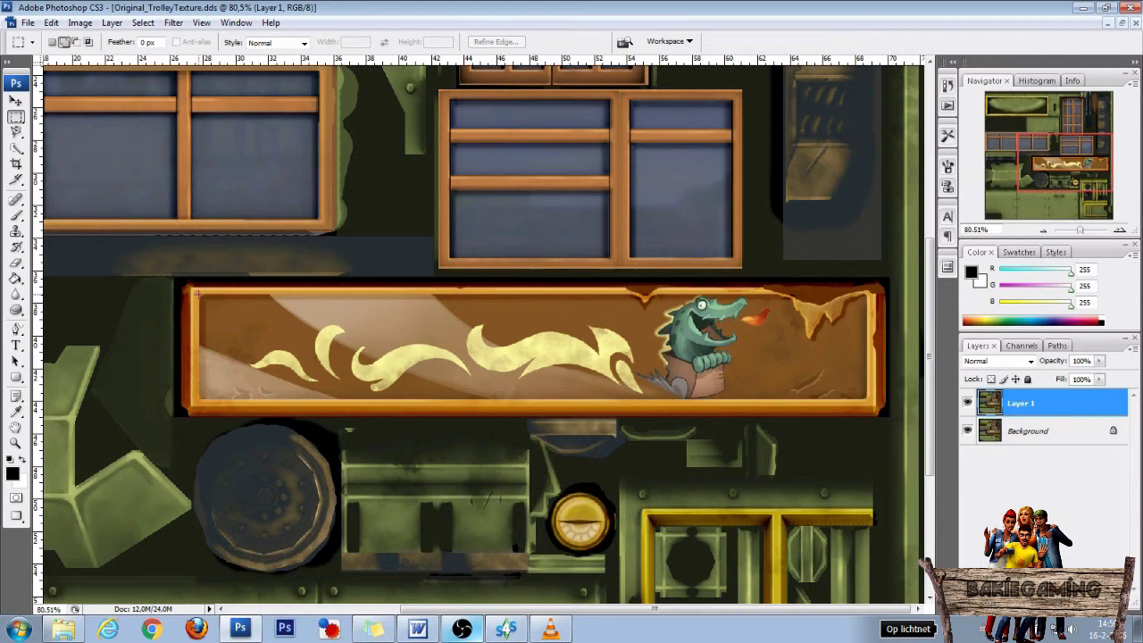
pyautogui.moveTo(196, 292); pyautogui.dragTo(867, 397)
pyautogui.moveTo(867, 397); pyautogui.dragTo(866, 398)
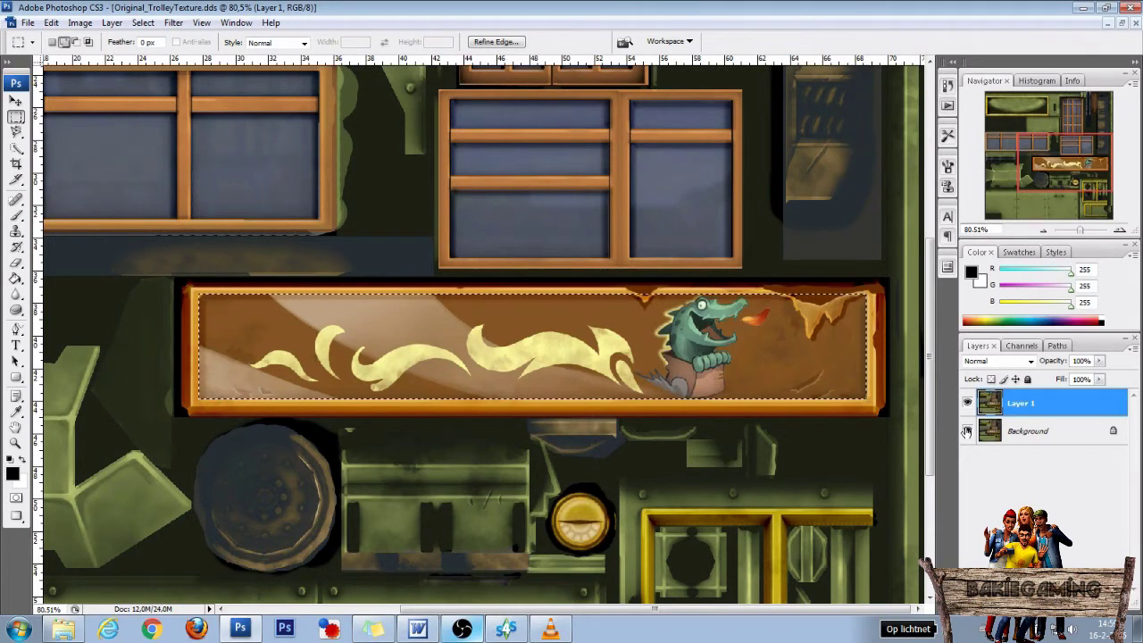
pyautogui.click(968, 432)
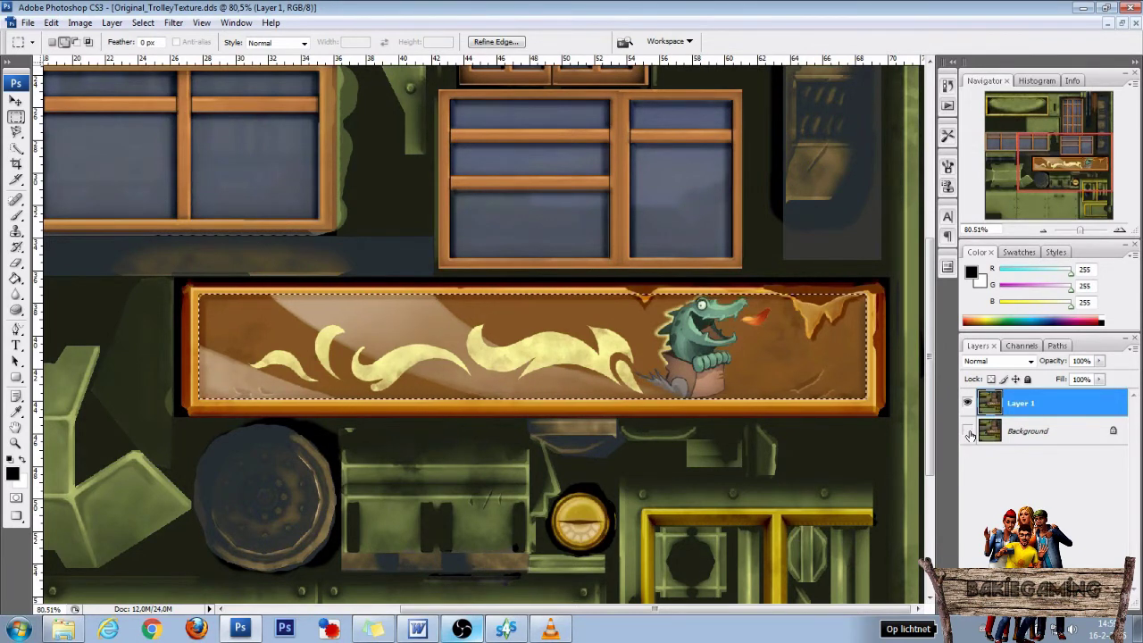
pyautogui.press('Delete')
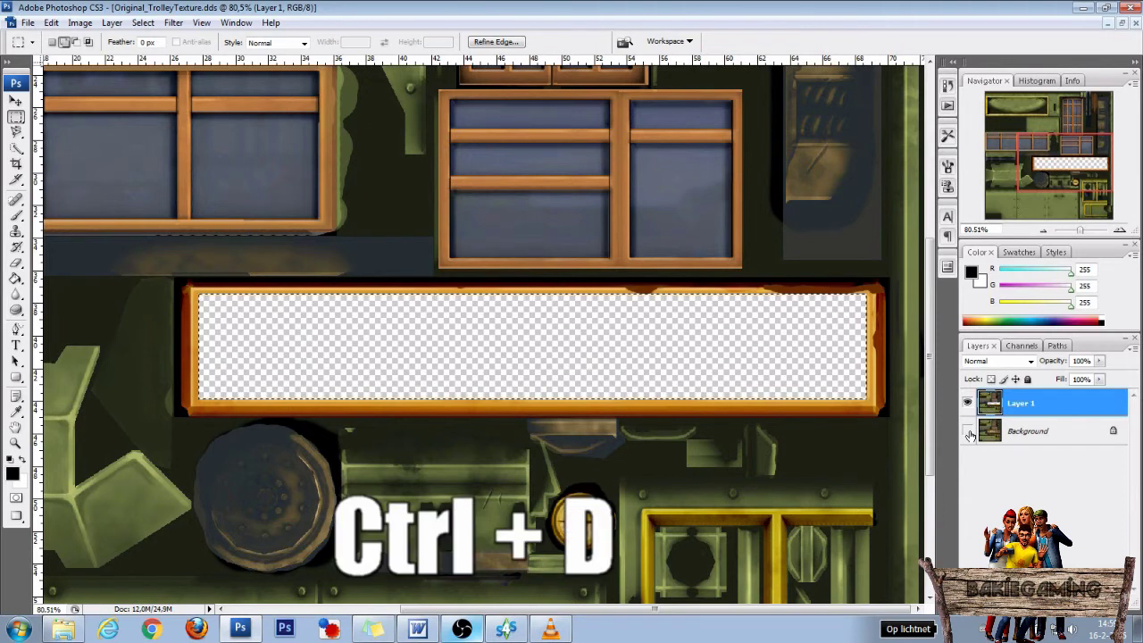
# Step: Copy the Background's top-right banner strip with dragon and drips onto a new Layer 2
pyautogui.hotkey('ctrl', 'd')
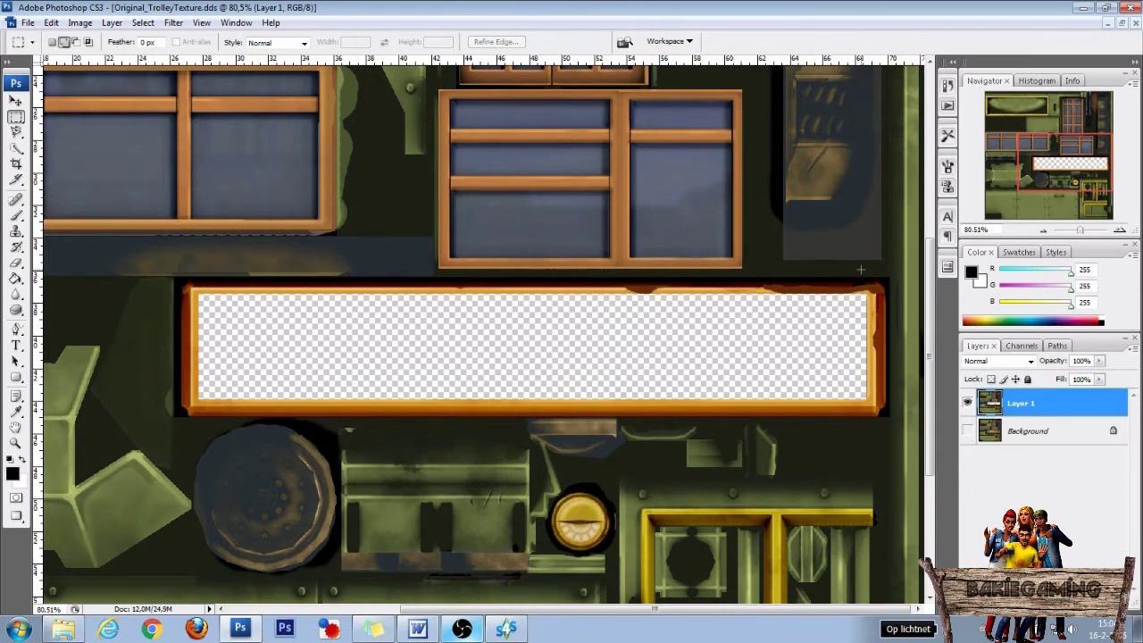
pyautogui.click(1043, 433)
pyautogui.click(967, 432)
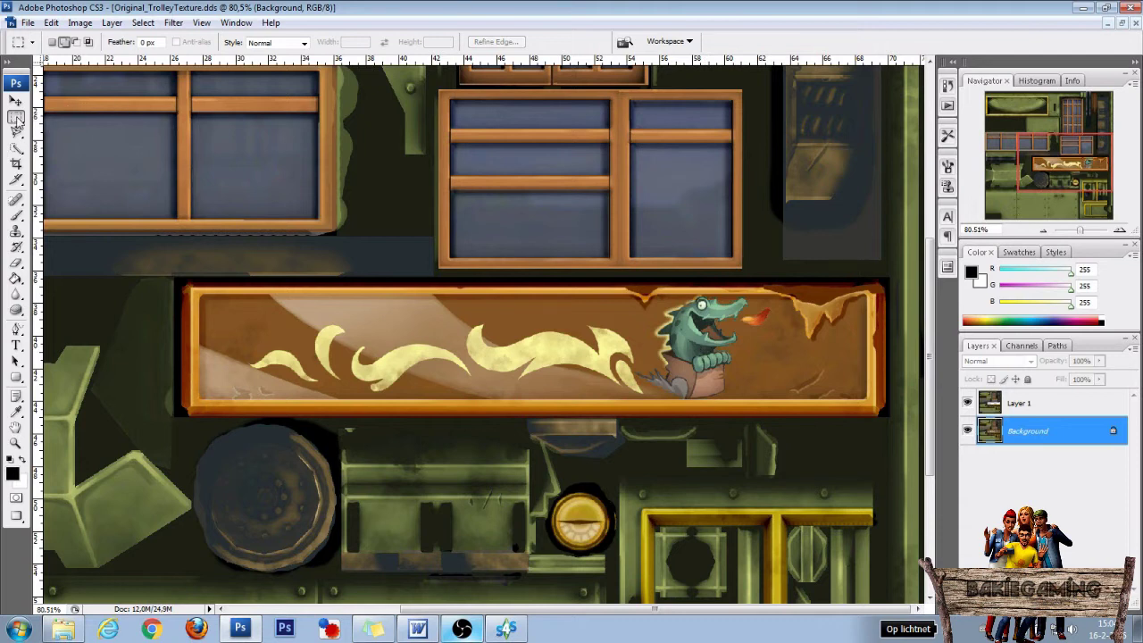
pyautogui.press('m')
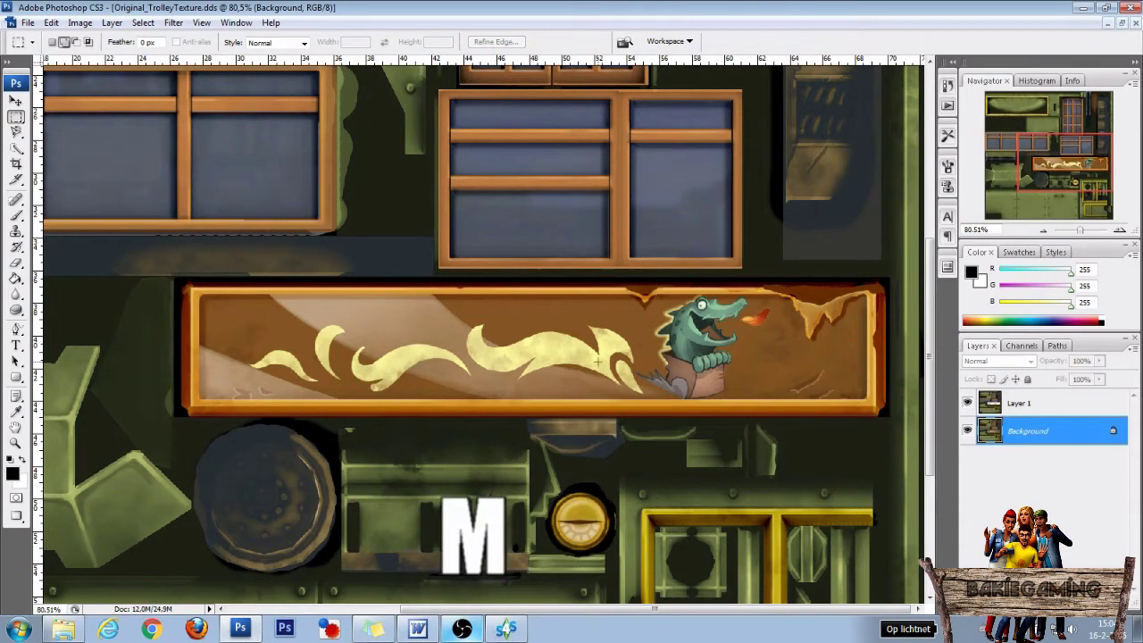
pyautogui.moveTo(608, 261); pyautogui.dragTo(861, 347)
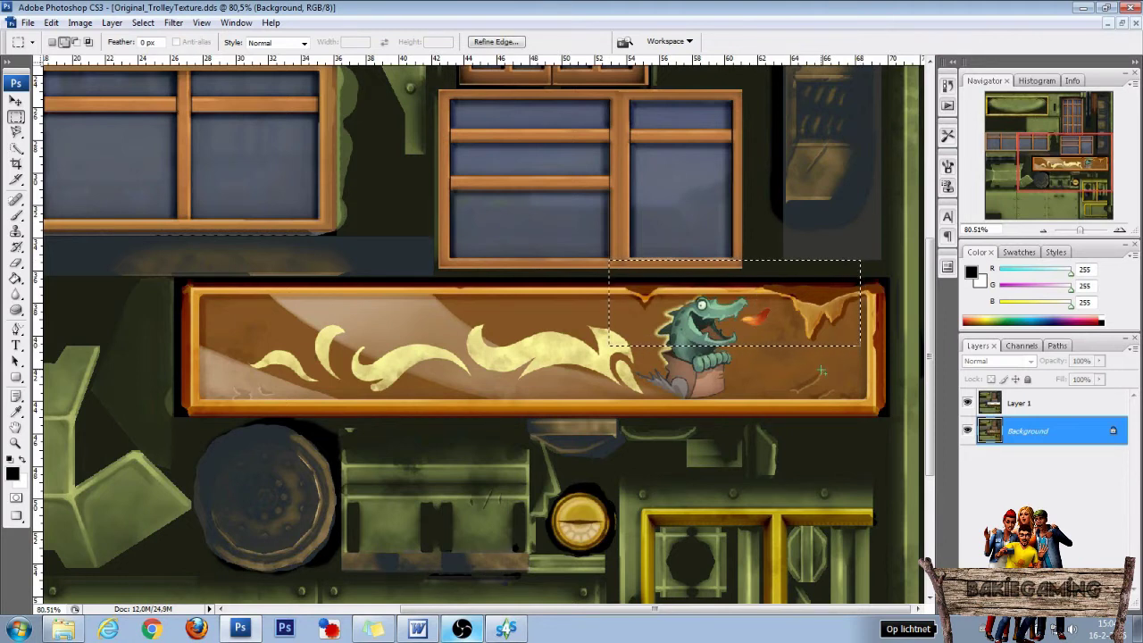
pyautogui.hotkey('ctrl', 'j')
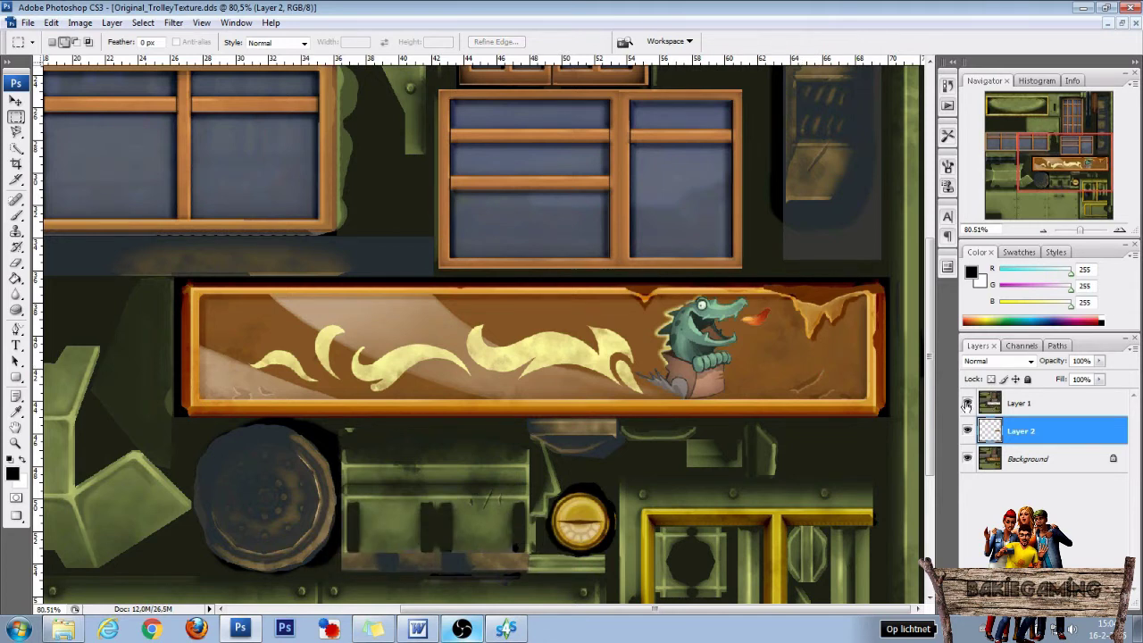
# Step: Hide Layer 1 and Background, add a layer mask to Layer 2 and set black as the brush colour
pyautogui.click(966, 403)
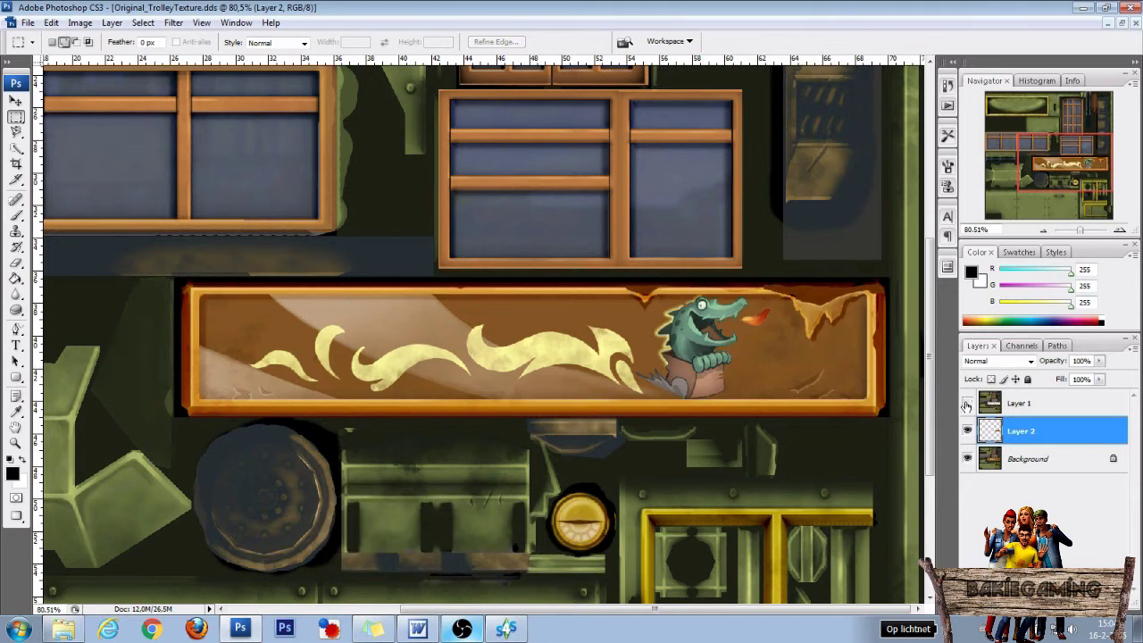
pyautogui.click(967, 458)
pyautogui.press('b')
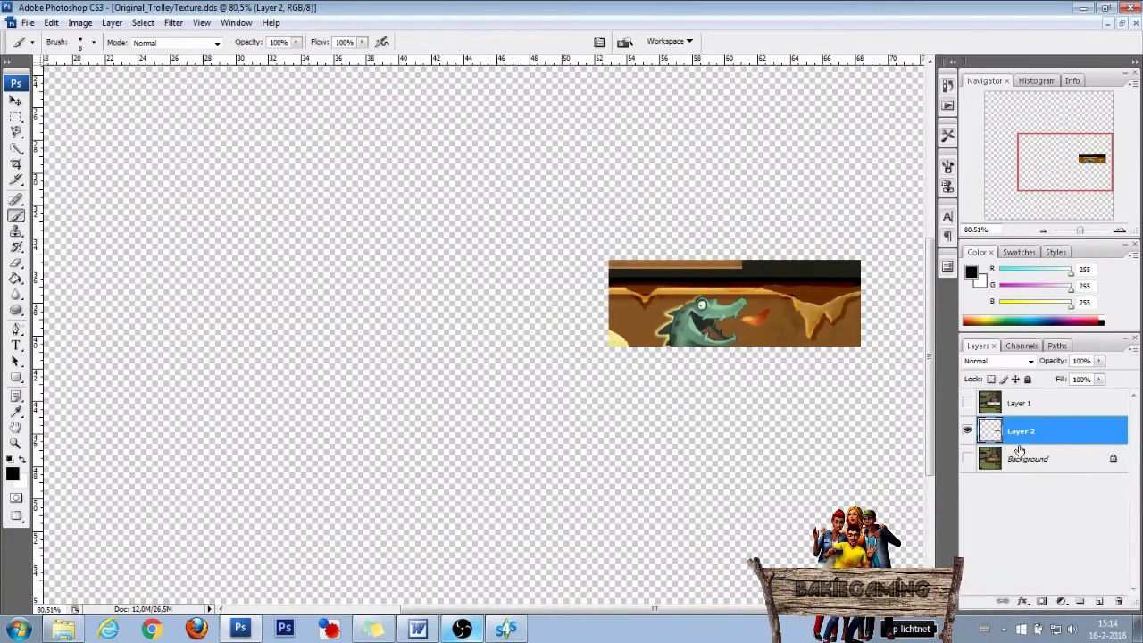
pyautogui.click(1042, 604)
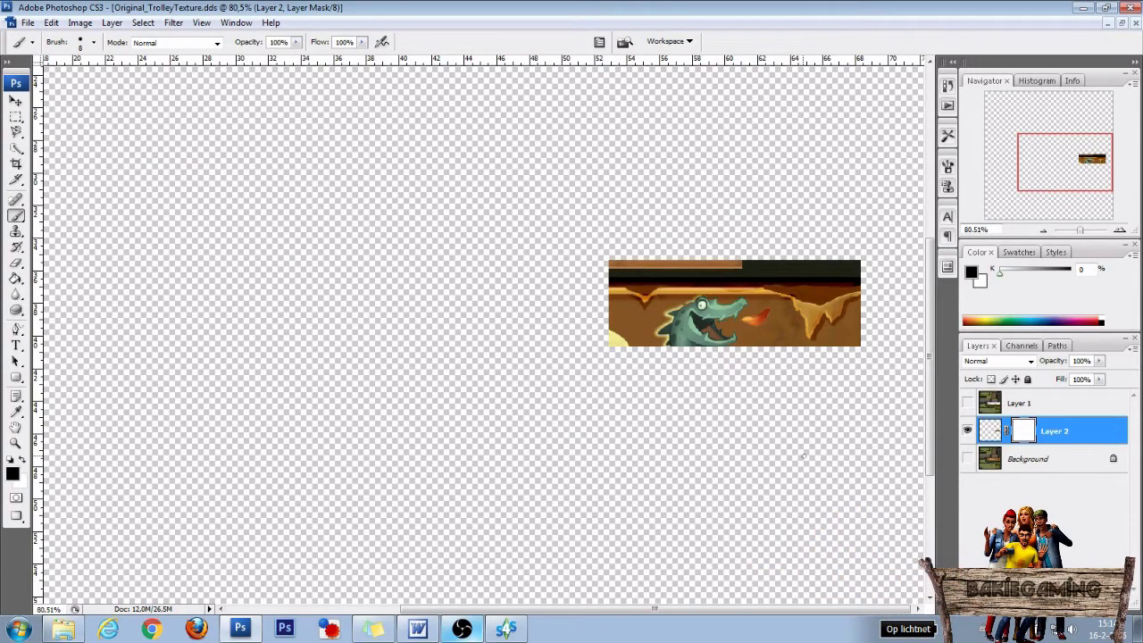
pyautogui.press('x')
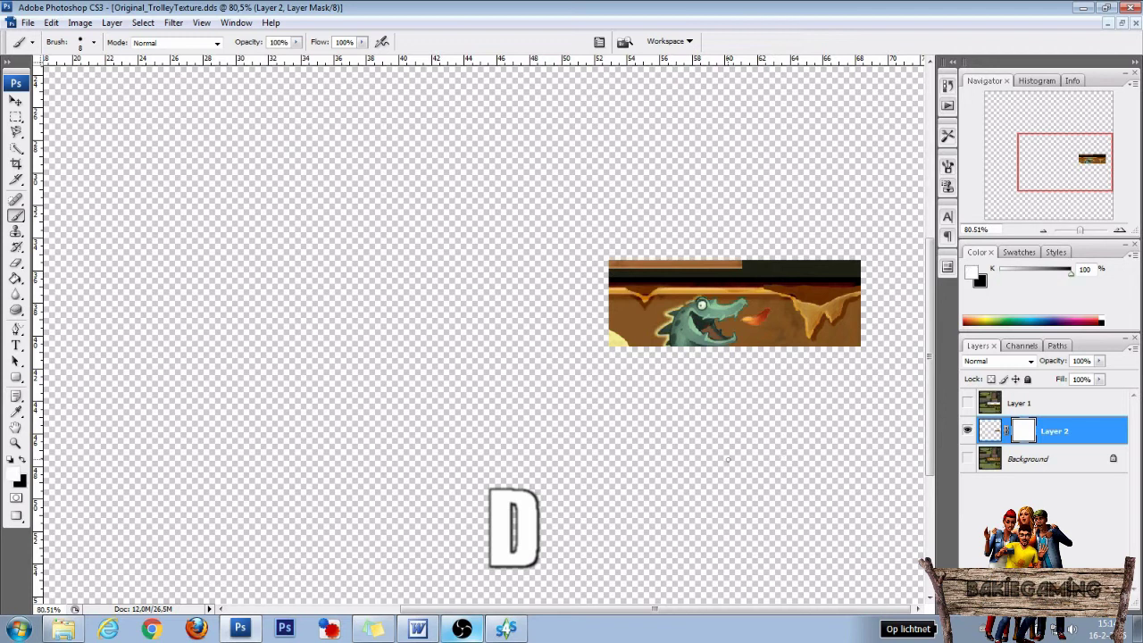
pyautogui.press('x')
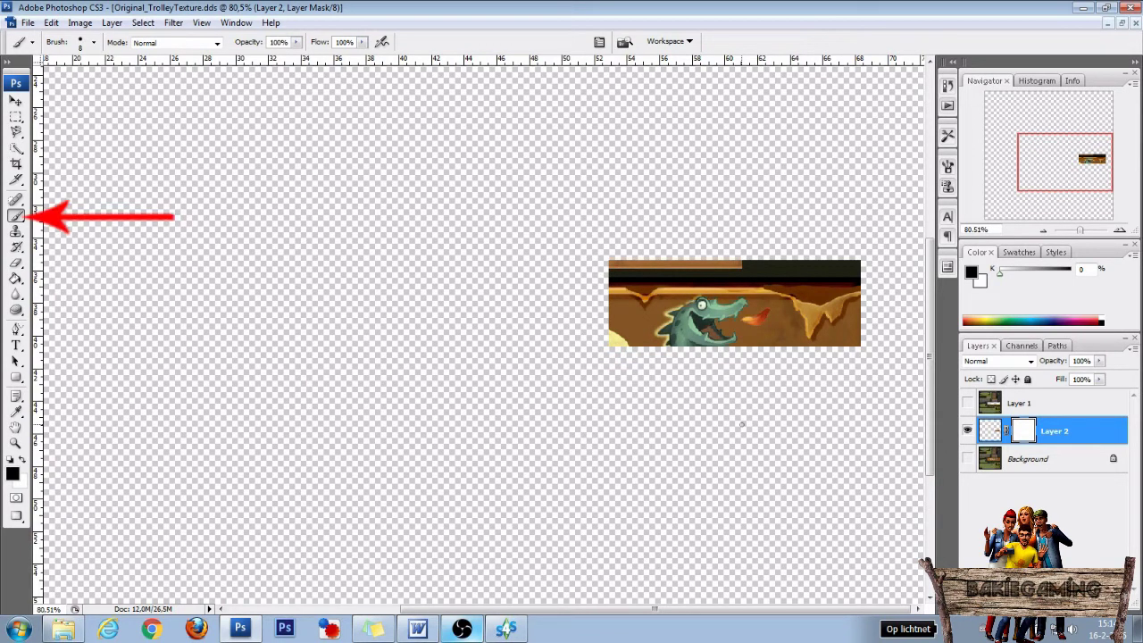
# Step: Brush black on Layer 2's mask, including a straight top line, leaving only the drips, then show Layer 1
pyautogui.press('b')
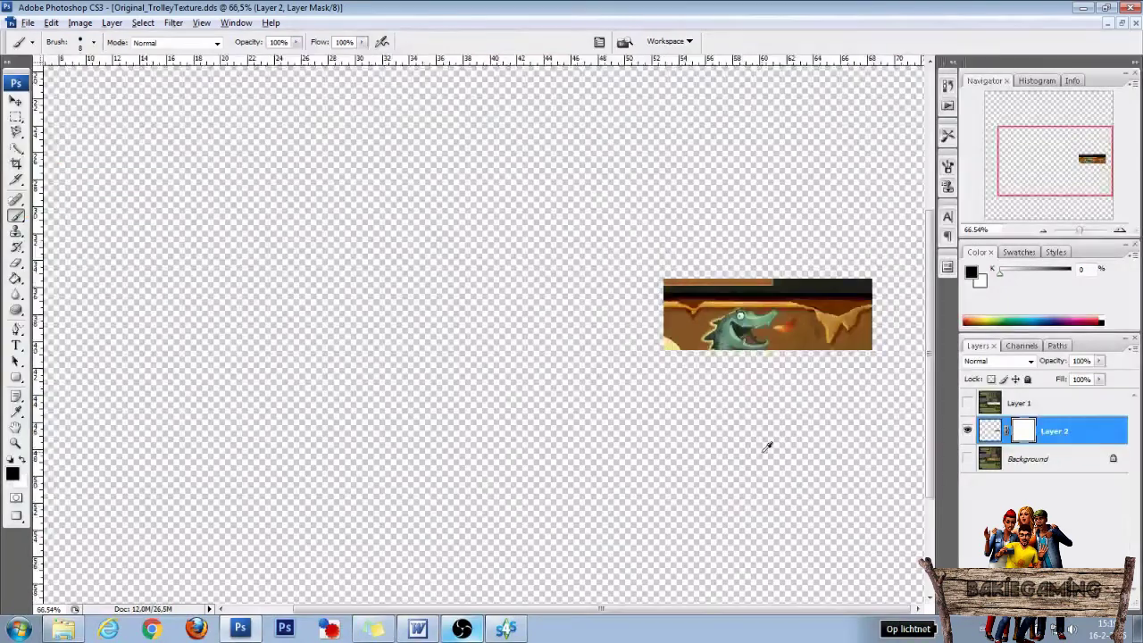
pyautogui.scroll(5, 765, 446)
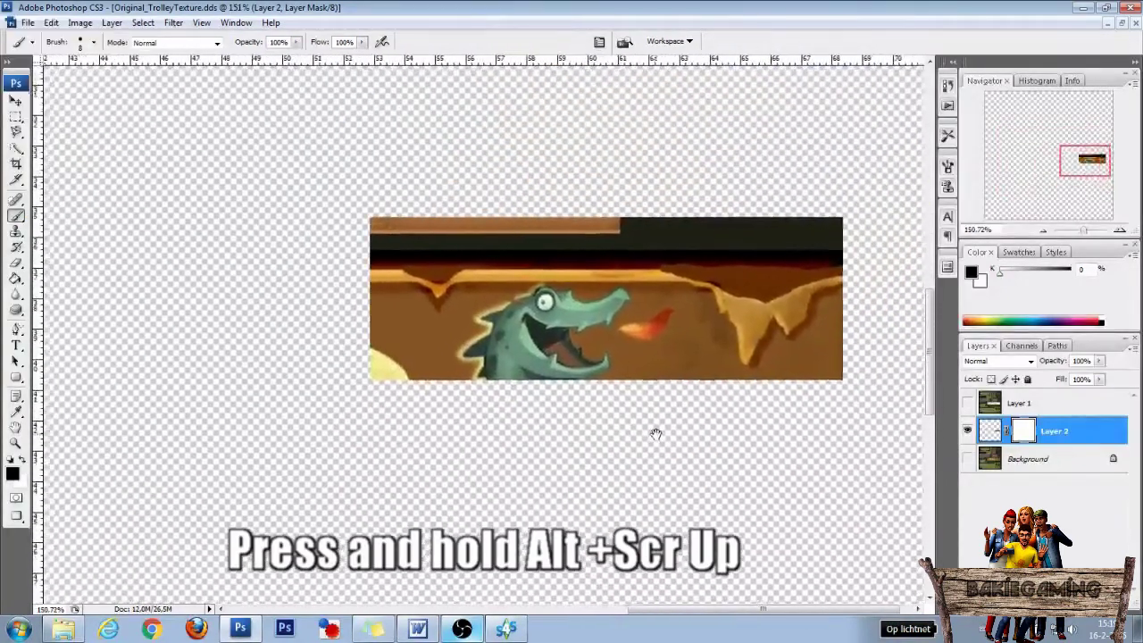
pyautogui.moveTo(655, 434); pyautogui.dragTo(617, 459)
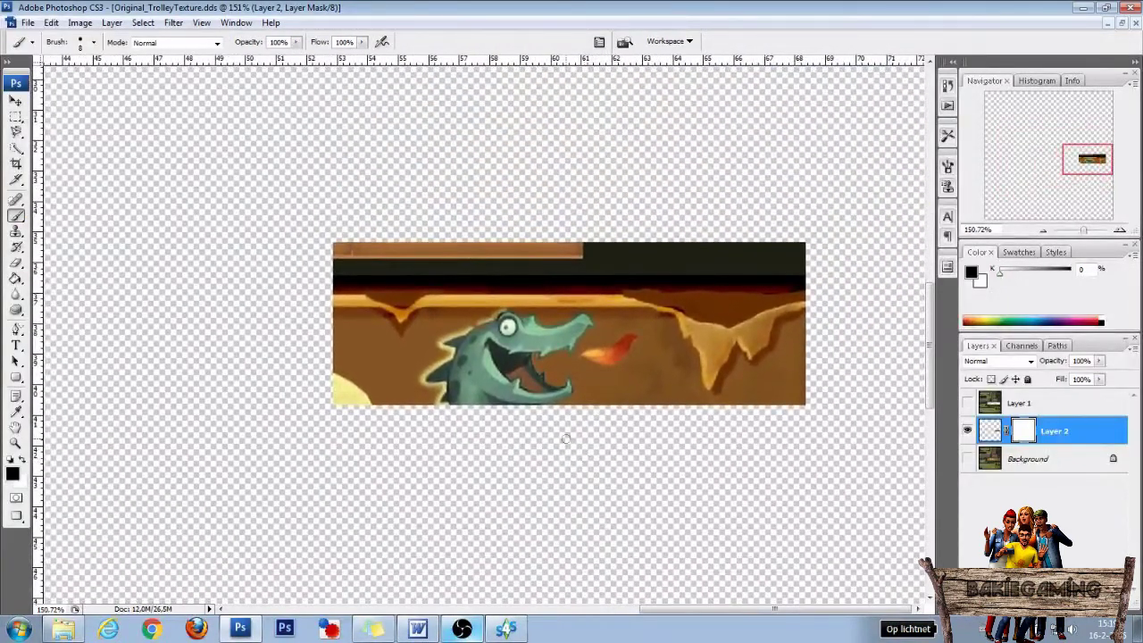
pyautogui.moveTo(353, 366)
pyautogui.mouseDown()
pyautogui.moveTo(423, 376)
pyautogui.moveTo(380, 375)
pyautogui.moveTo(436, 393)
pyautogui.moveTo(366, 385)
pyautogui.moveTo(429, 386)
pyautogui.mouseUp()
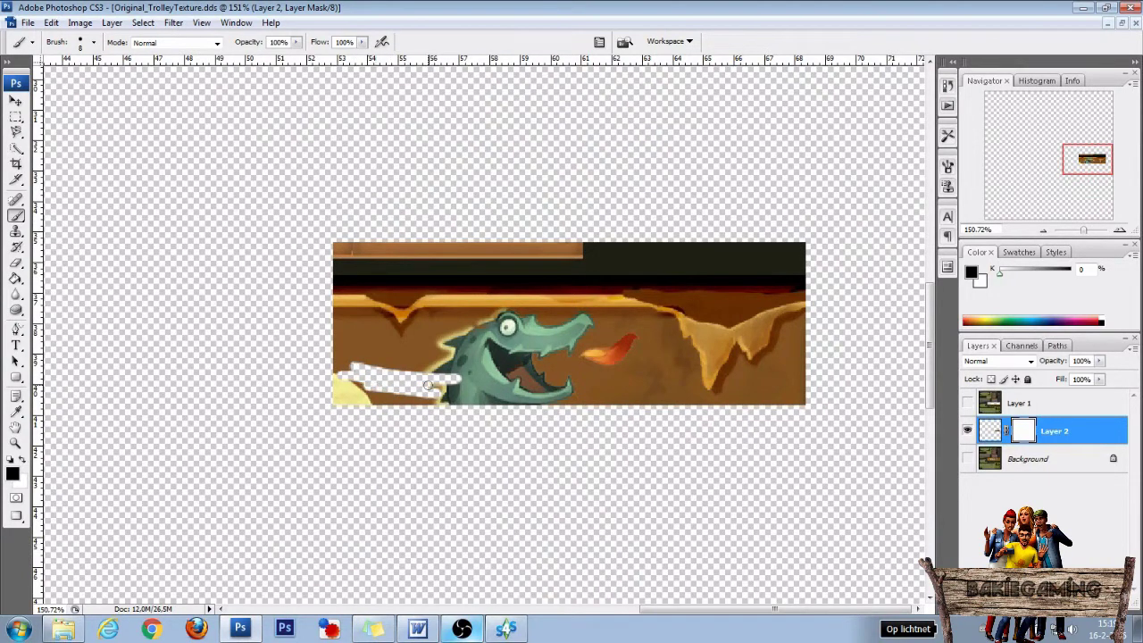
pyautogui.click(427, 311)
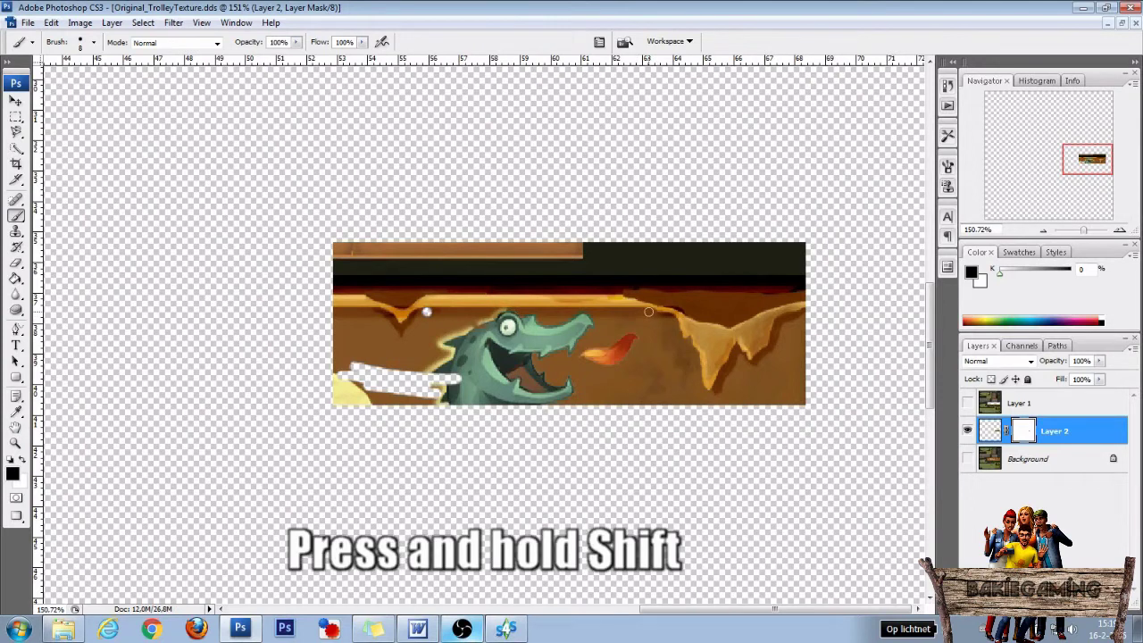
pyautogui.keyDown('shift'); pyautogui.click(650, 311); pyautogui.keyUp('shift')
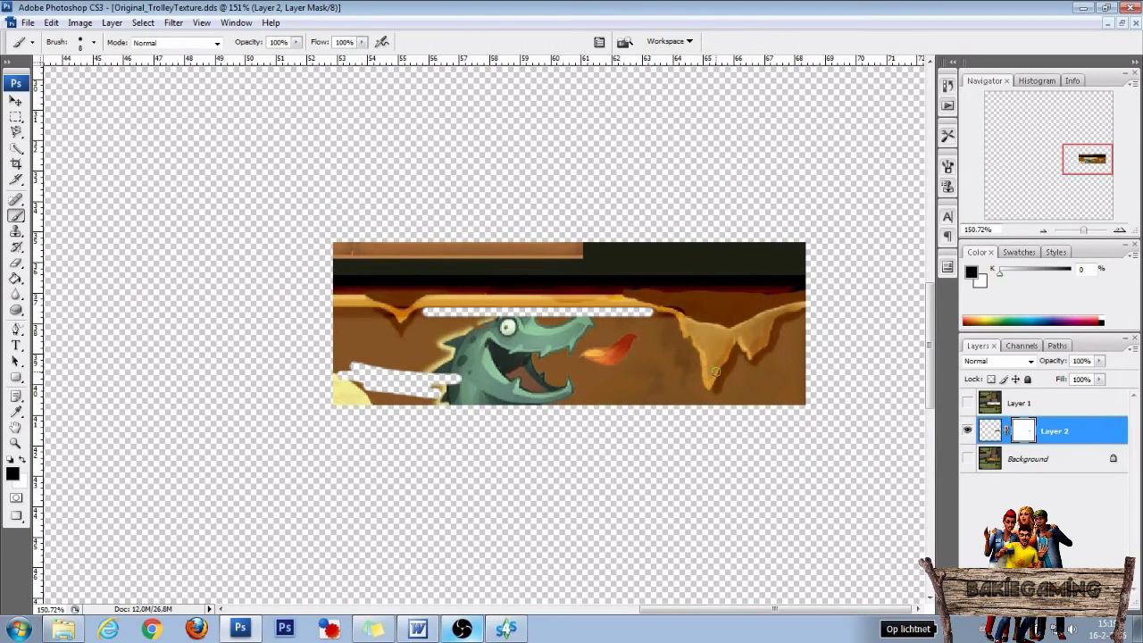
pyautogui.scroll(2, 600, 383)
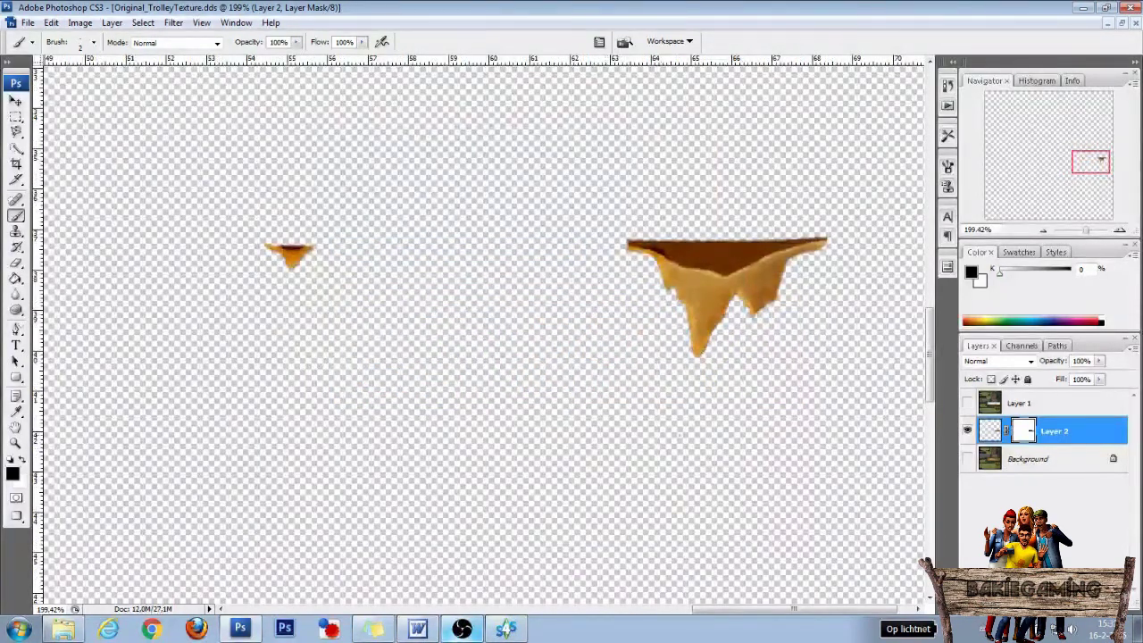
pyautogui.click(967, 404)
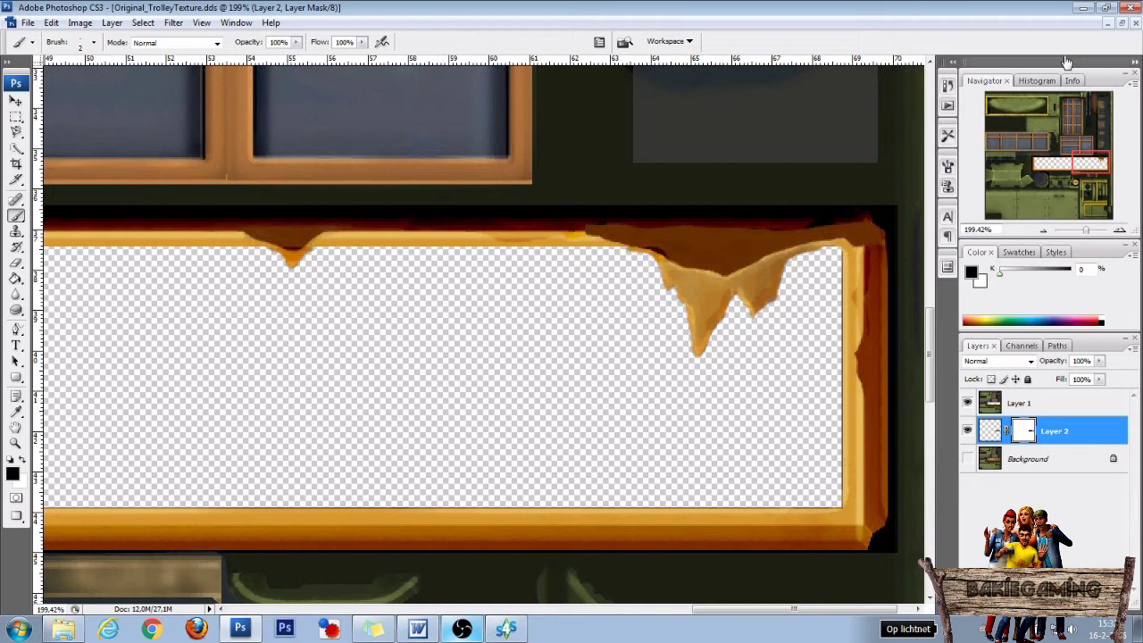
# Step: Float the texture window and drag Granite Falls.png into it as Layer 3 with the Move tool
pyautogui.click(1123, 24)
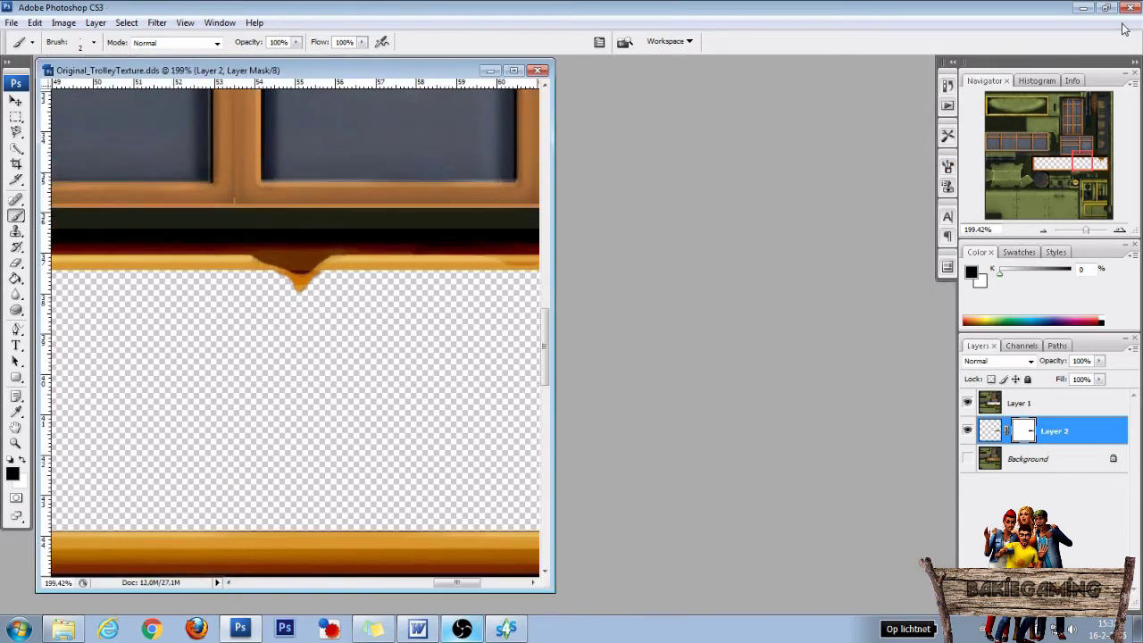
pyautogui.moveTo(385, 78); pyautogui.dragTo(751, 92)
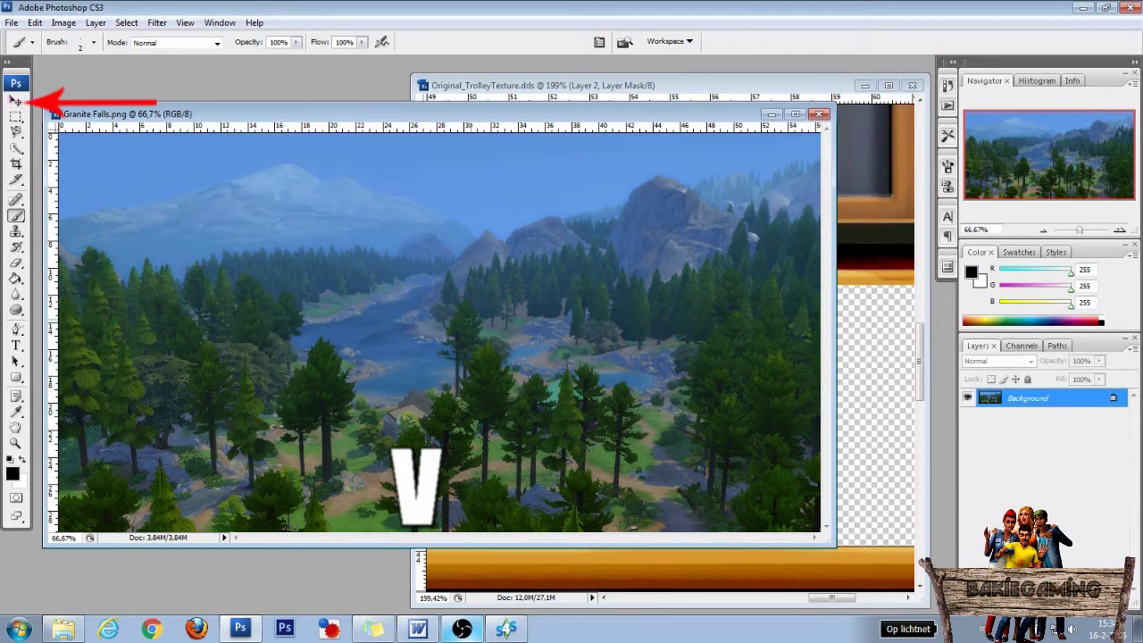
pyautogui.press('v')
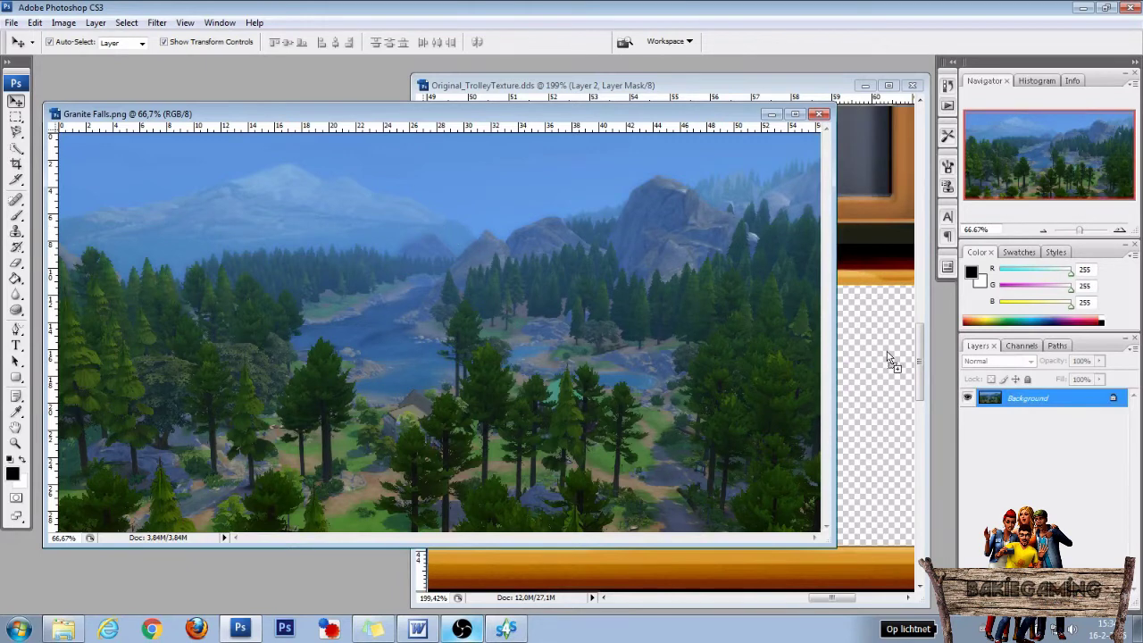
pyautogui.moveTo(887, 351); pyautogui.dragTo(887, 355)
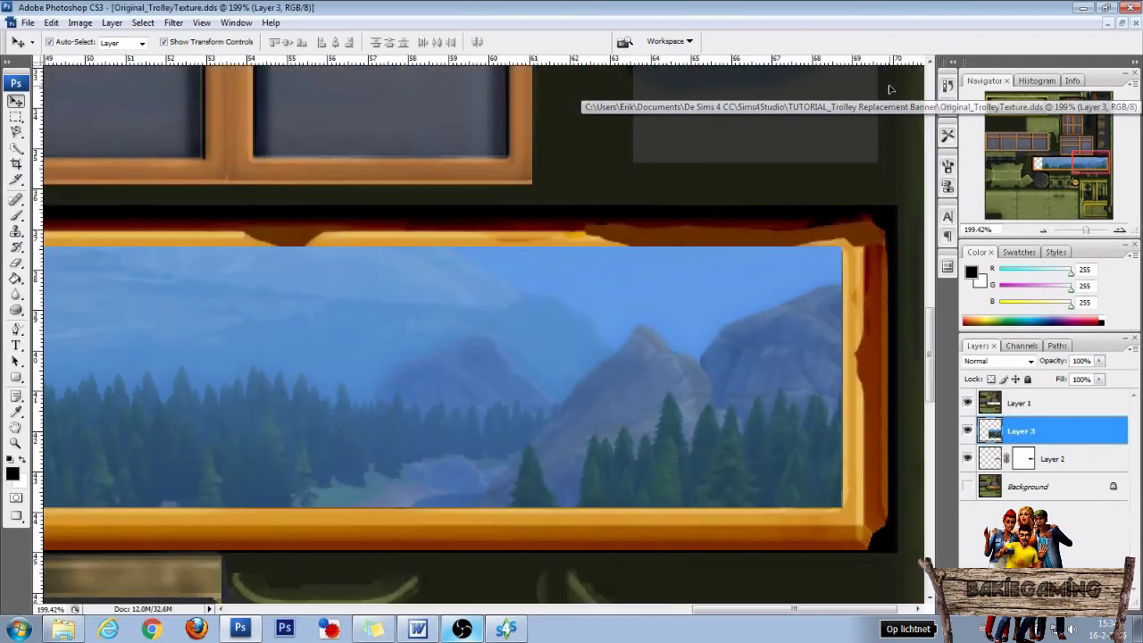
# Step: Maximise and fit the texture, then free-transform the forest image into the banner frame
pyautogui.click(889, 86)
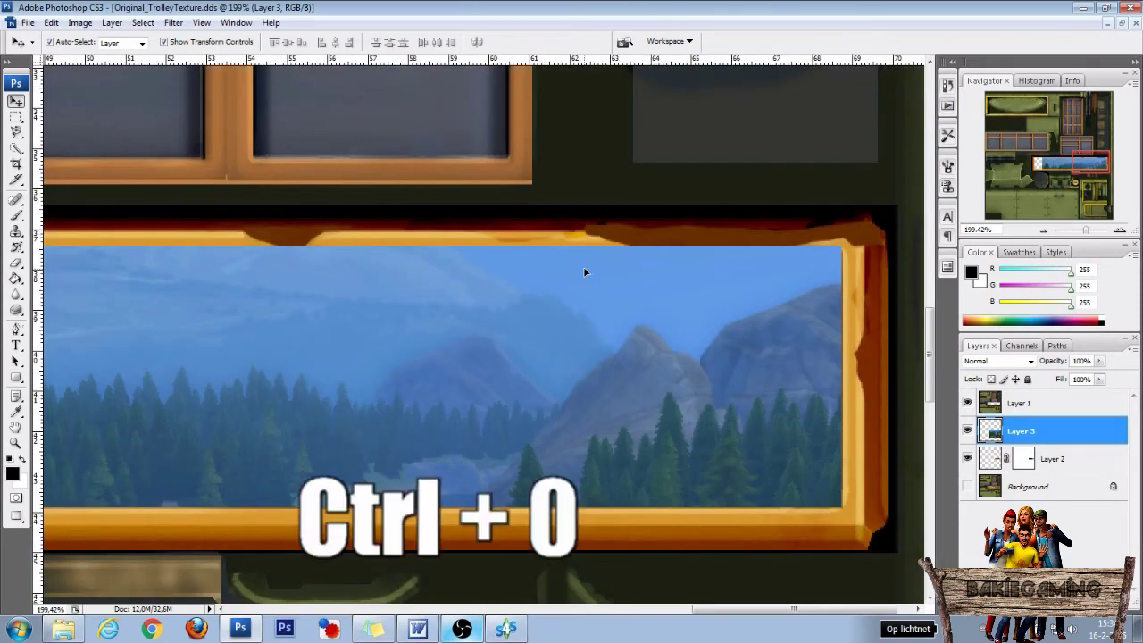
pyautogui.hotkey('ctrl', '0')
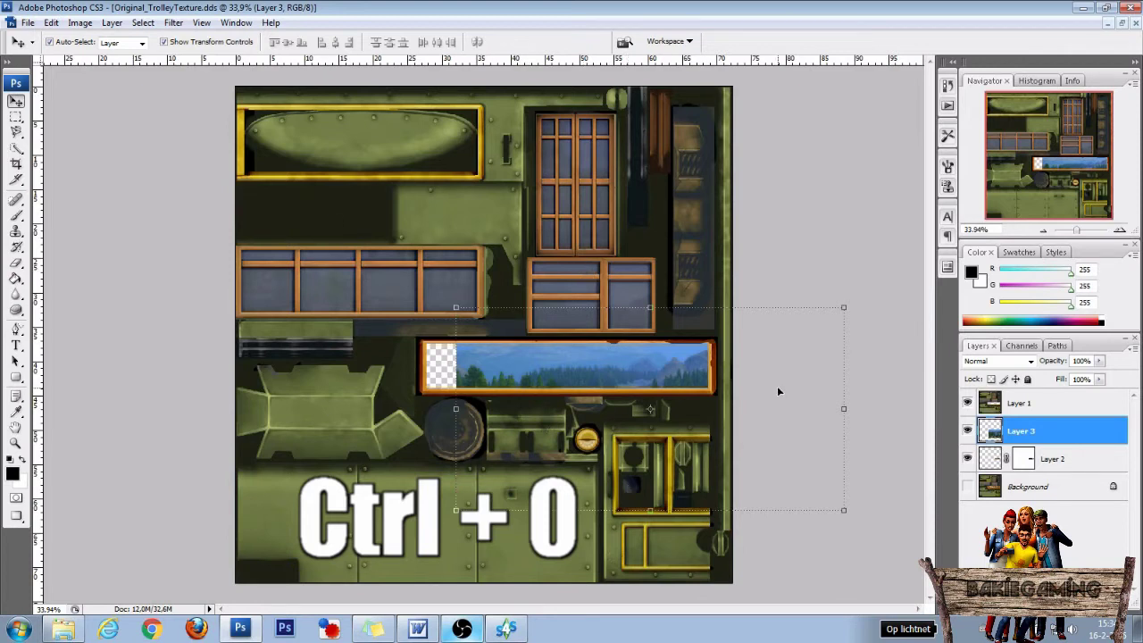
pyautogui.hotkey('ctrl', 't')
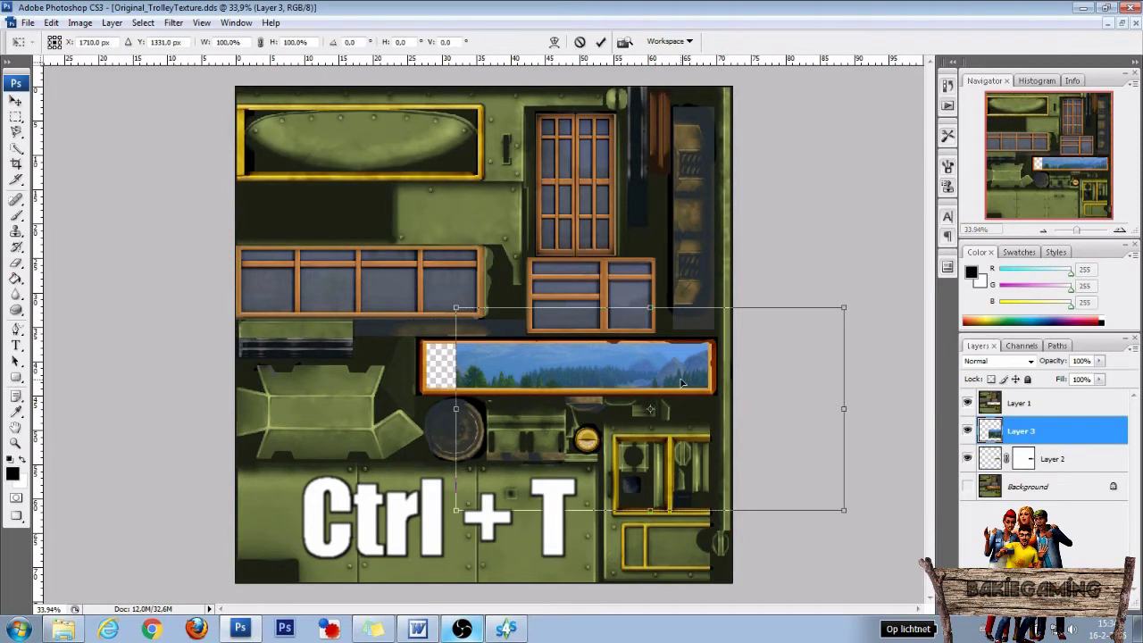
pyautogui.moveTo(660, 373); pyautogui.dragTo(574, 369)
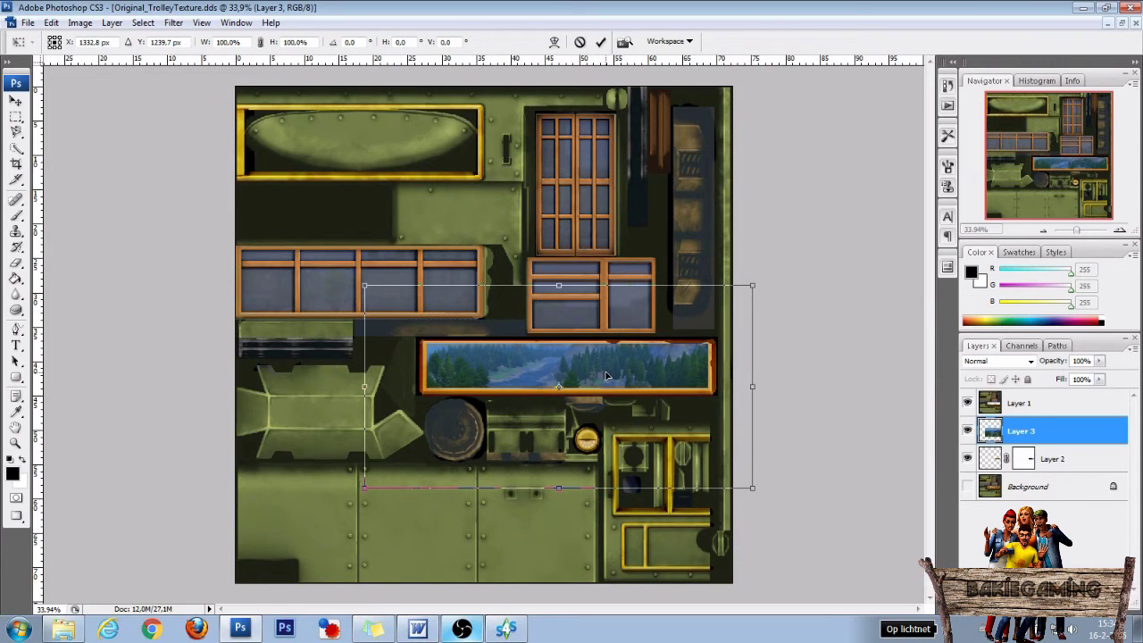
pyautogui.press('Return')
# Step: Move Layer 3 below Layer 2 in New_TrolleyTexture.psd and centre the view on the banner
pyautogui.hotkey('ctrl', 'Tab')
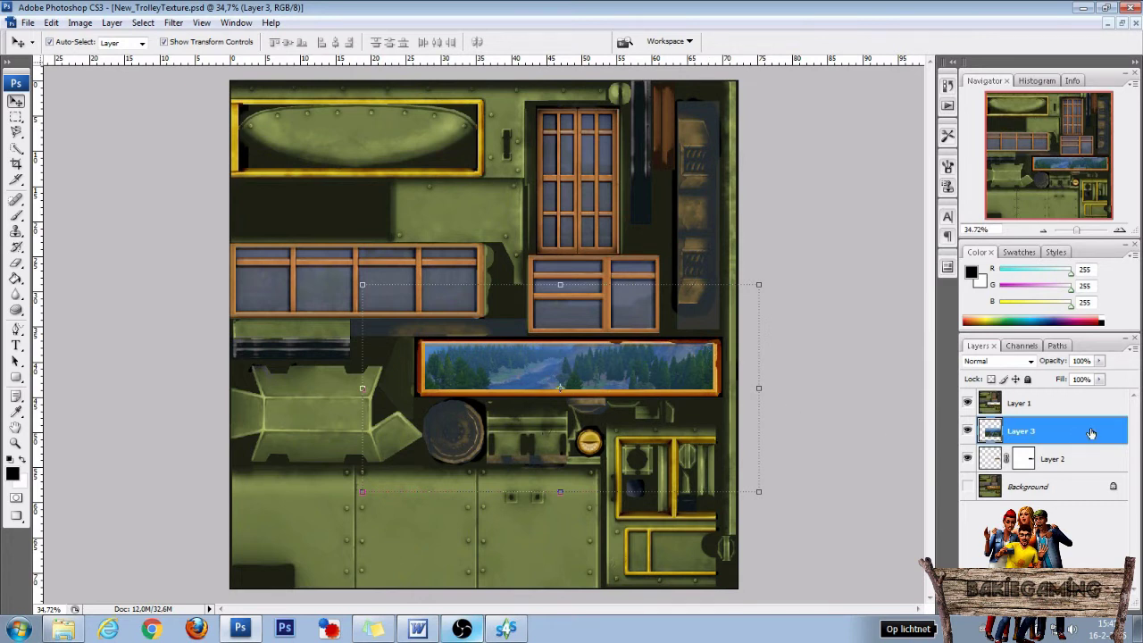
pyautogui.moveTo(1084, 433); pyautogui.dragTo(1082, 466)
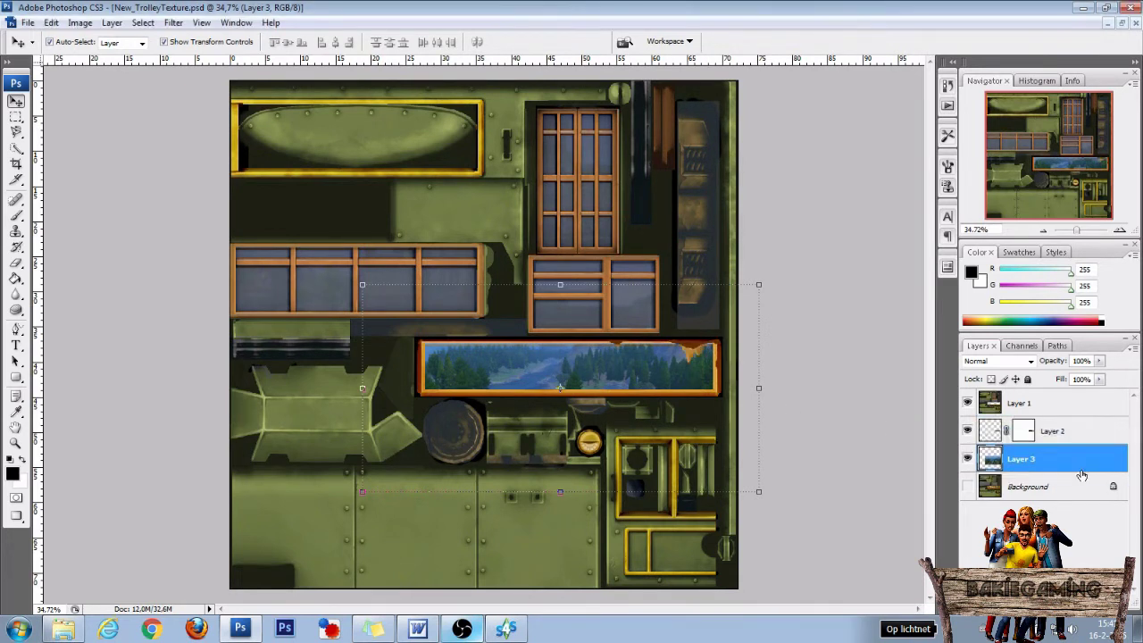
pyautogui.scroll(1, 641, 432)
pyautogui.scroll(4, 639, 432)
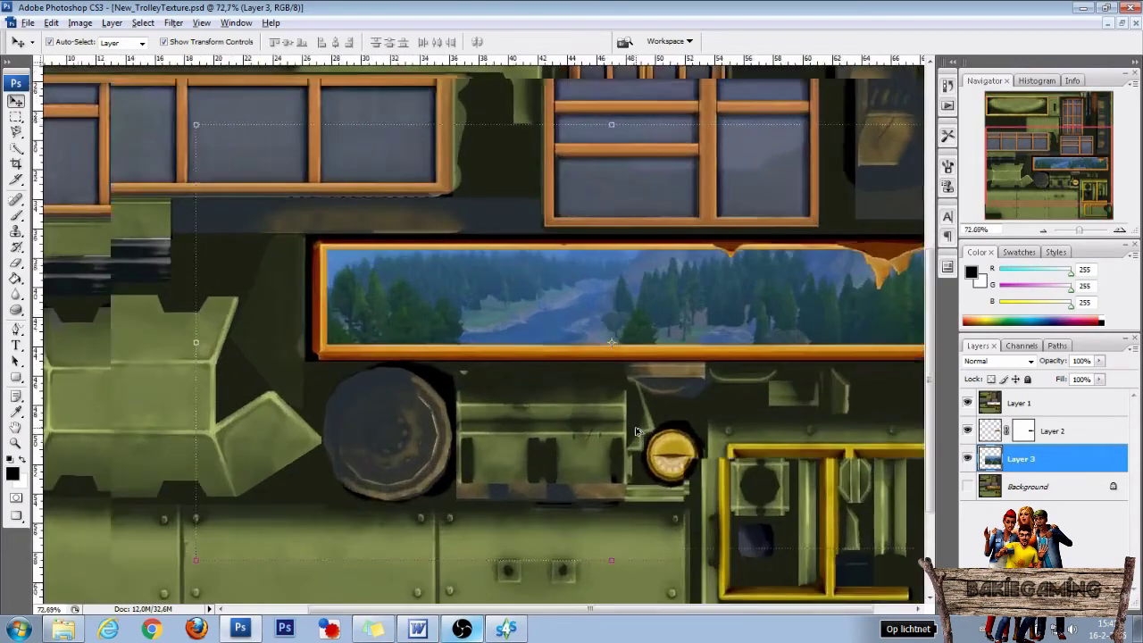
pyautogui.moveTo(816, 263); pyautogui.dragTo(548, 377)
pyautogui.scroll(-1, 660, 348)
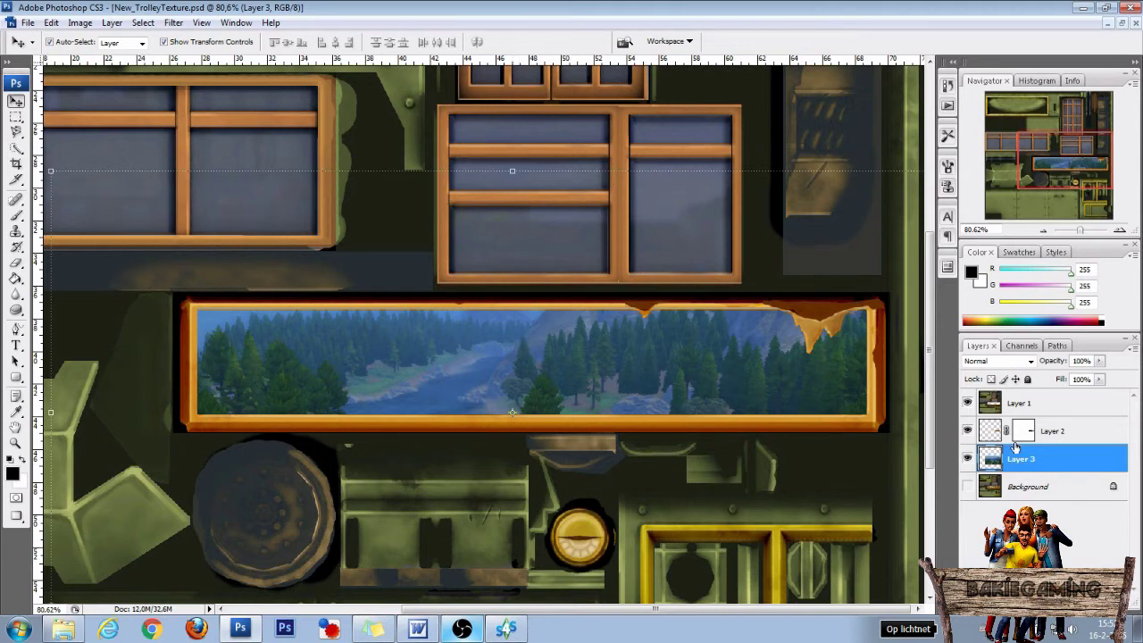
# Step: Show the Background and copy a thin strip of the frame's top edge onto Layer 4
pyautogui.click(1043, 488)
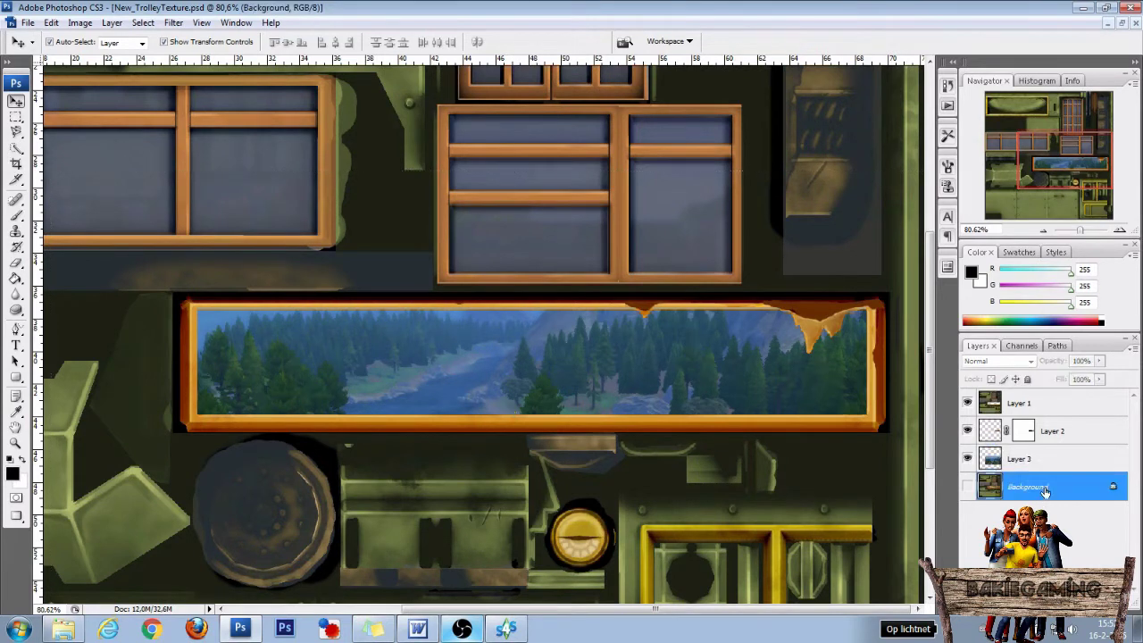
pyautogui.click(967, 487)
pyautogui.press('m')
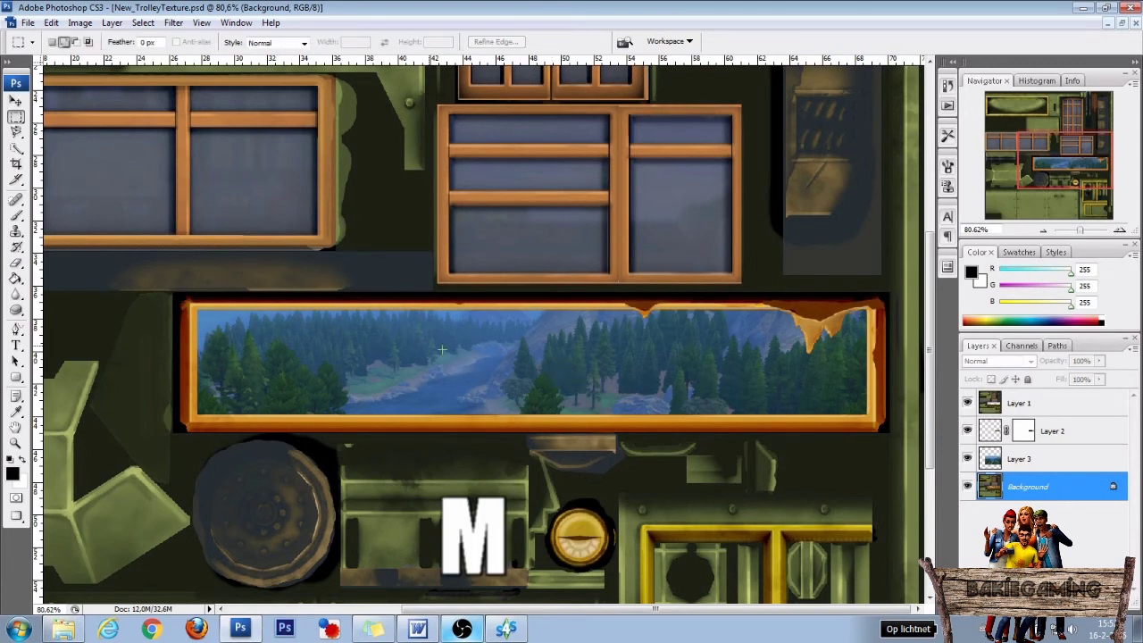
pyautogui.moveTo(191, 304); pyautogui.dragTo(866, 307)
pyautogui.hotkey('ctrl', 'j')
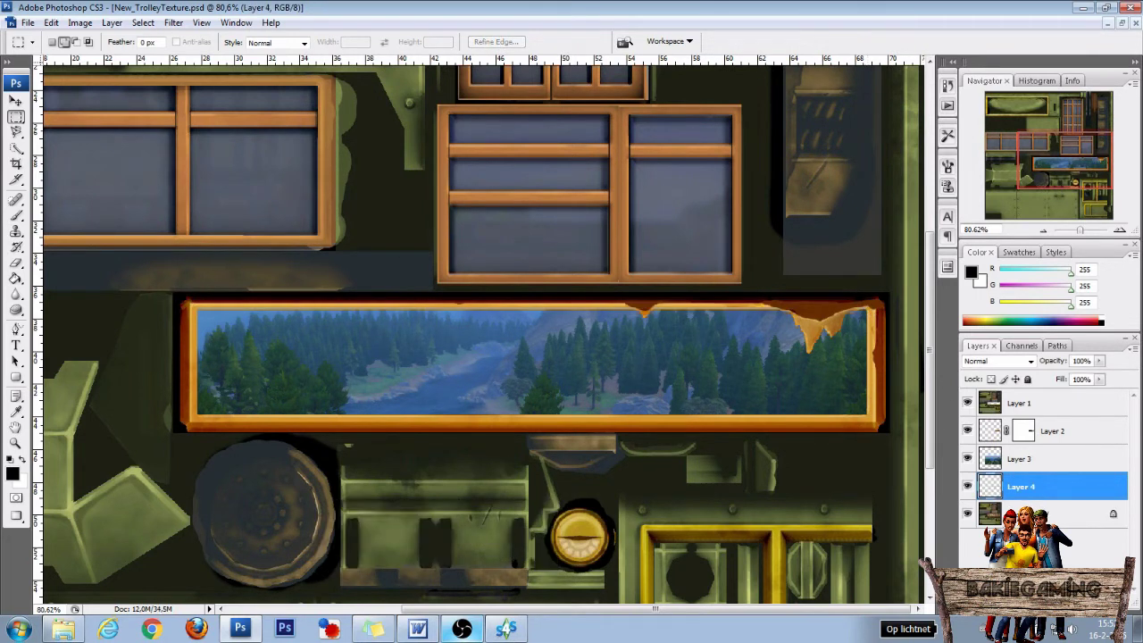
# Step: Copy the frame's left edge strip onto Layer 5 and move both edge layers above Layer 3
pyautogui.hotkey('alt', '[')
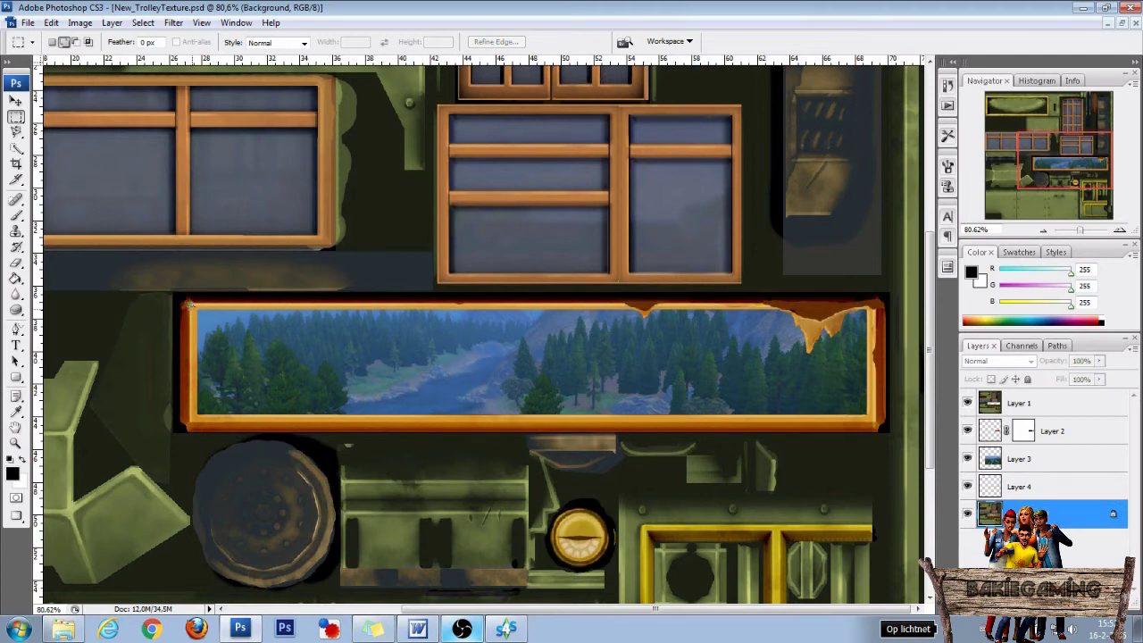
pyautogui.moveTo(198, 373); pyautogui.dragTo(196, 421)
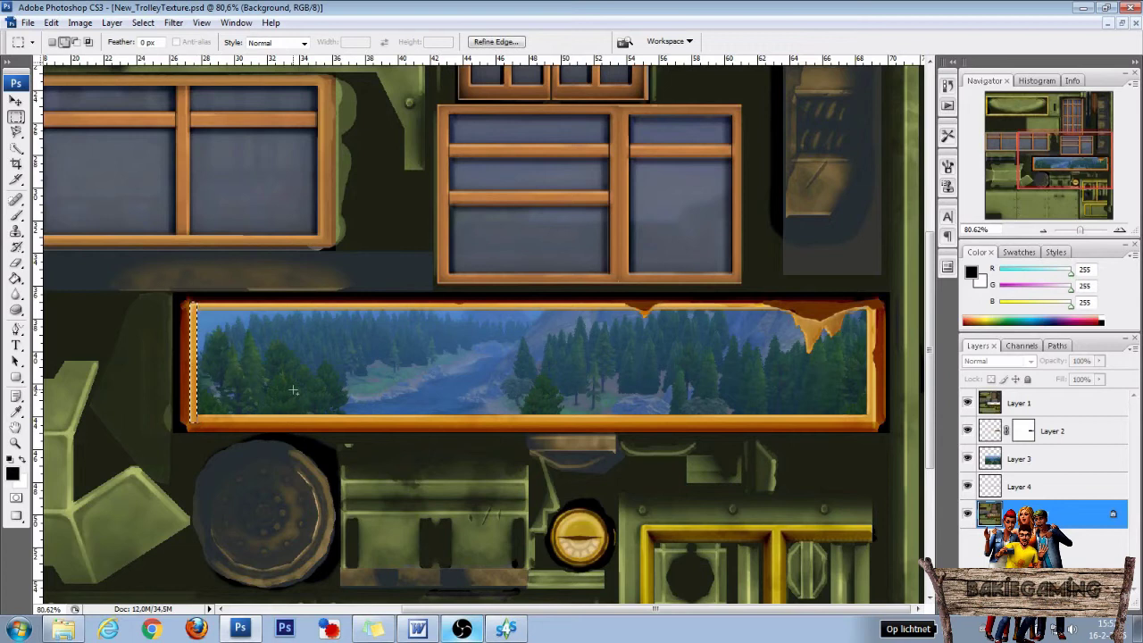
pyautogui.hotkey('ctrl', 'j')
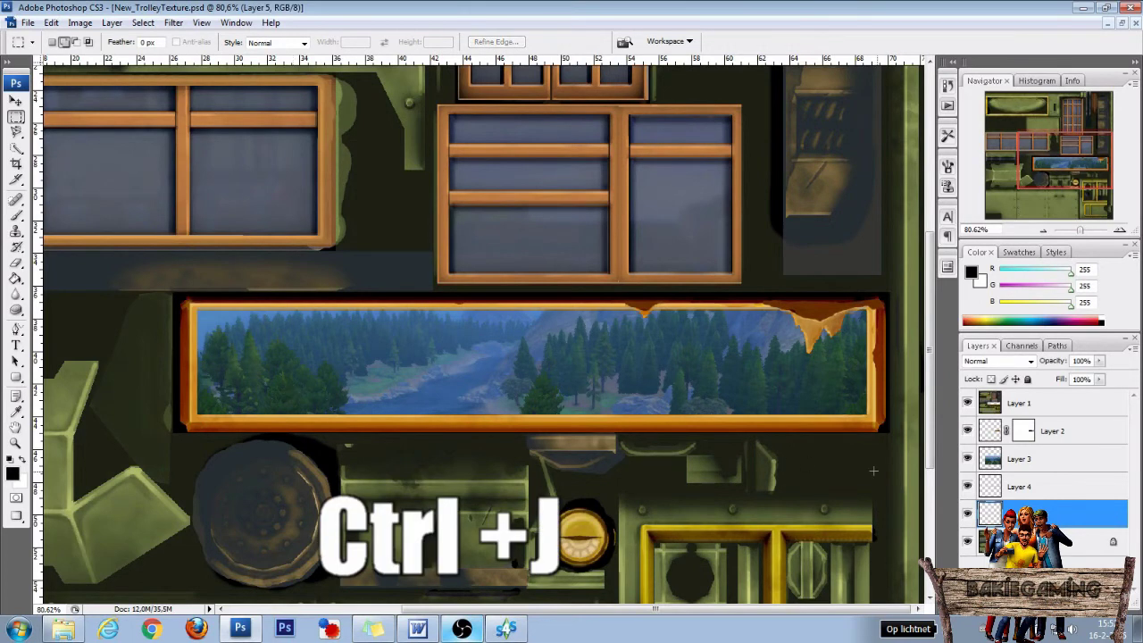
pyautogui.keyDown('shift'); pyautogui.click(1065, 490); pyautogui.keyUp('shift')
pyautogui.moveTo(1078, 489); pyautogui.dragTo(1078, 450)
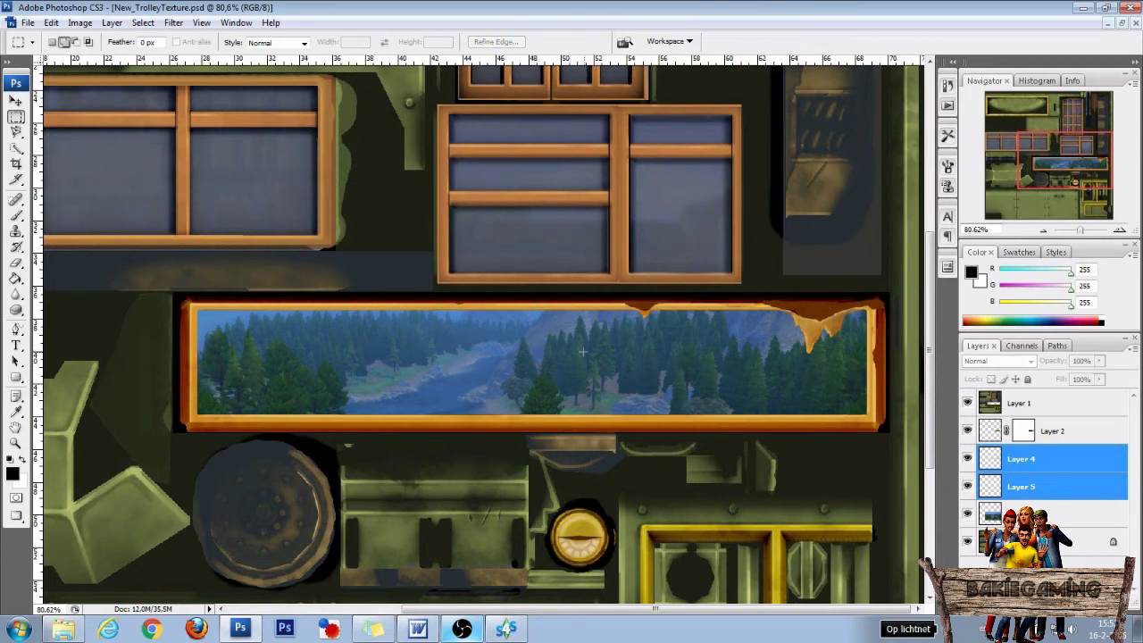
# Step: Add a Drop Shadow layer style to Layer 4 with angle 135° and distance 10 px
pyautogui.click(1071, 465)
pyautogui.doubleClick(1071, 465)
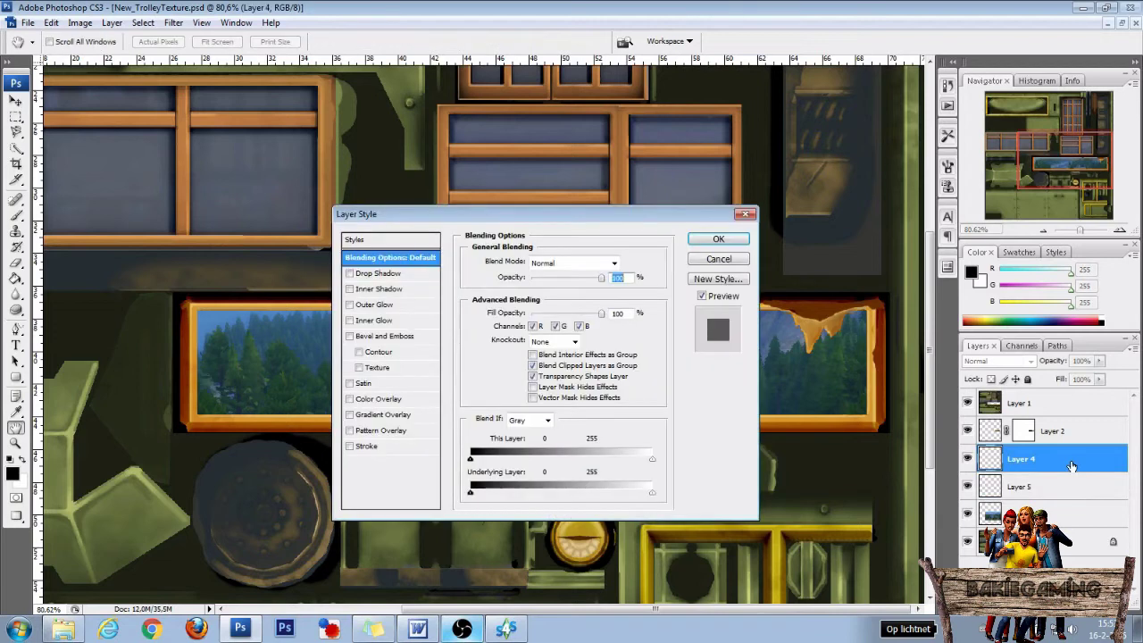
pyautogui.click(380, 273)
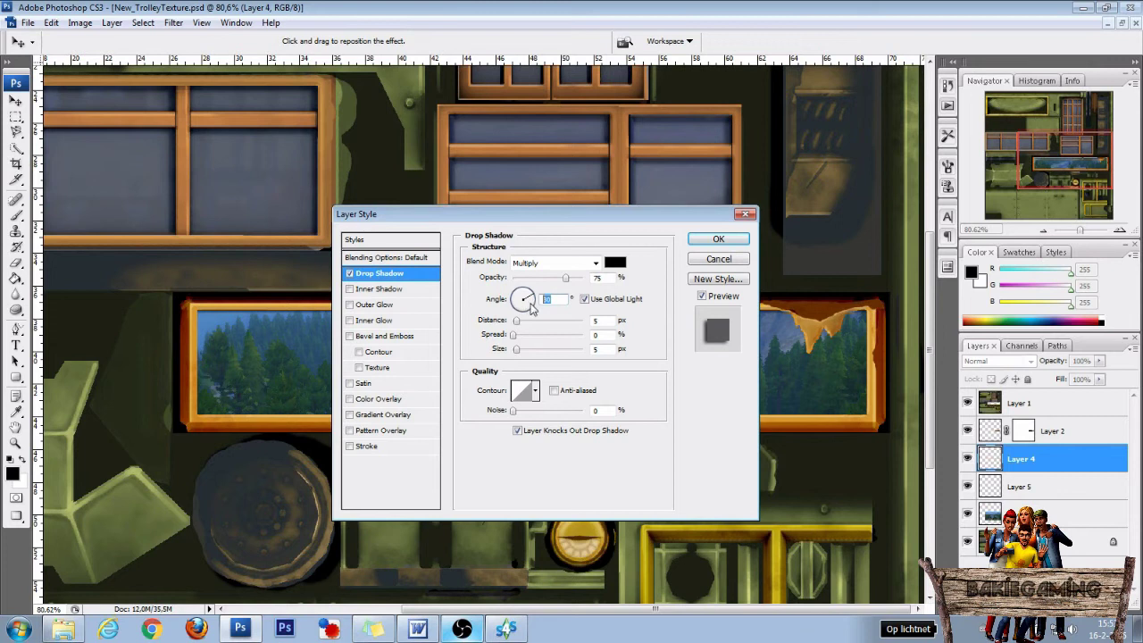
pyautogui.click(533, 307)
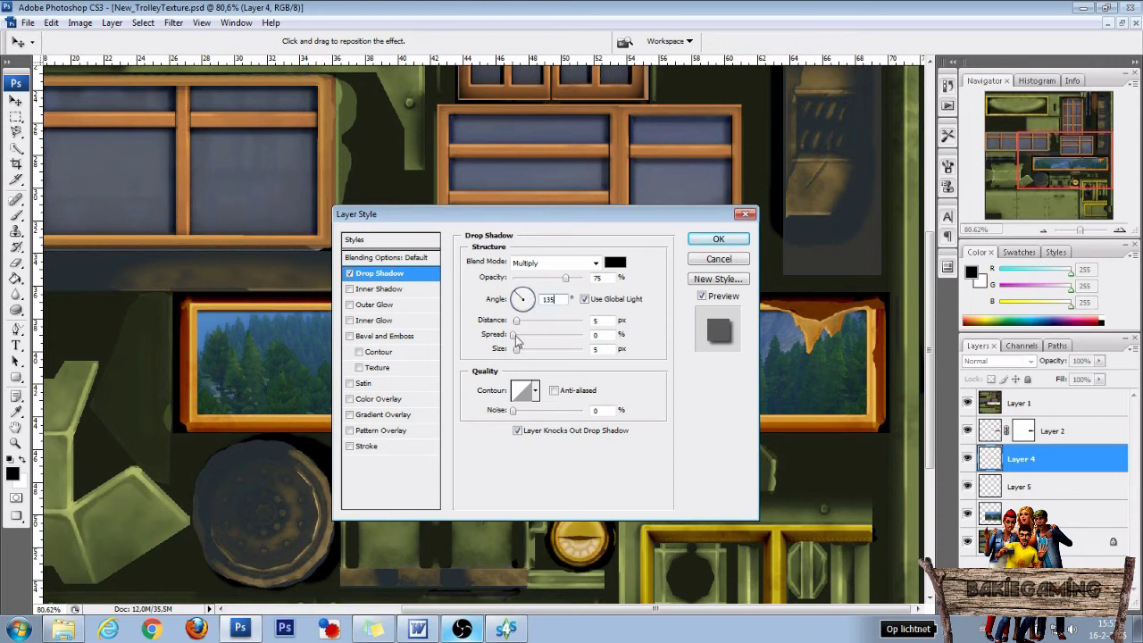
pyautogui.doubleClick(607, 319)
pyautogui.write('10')
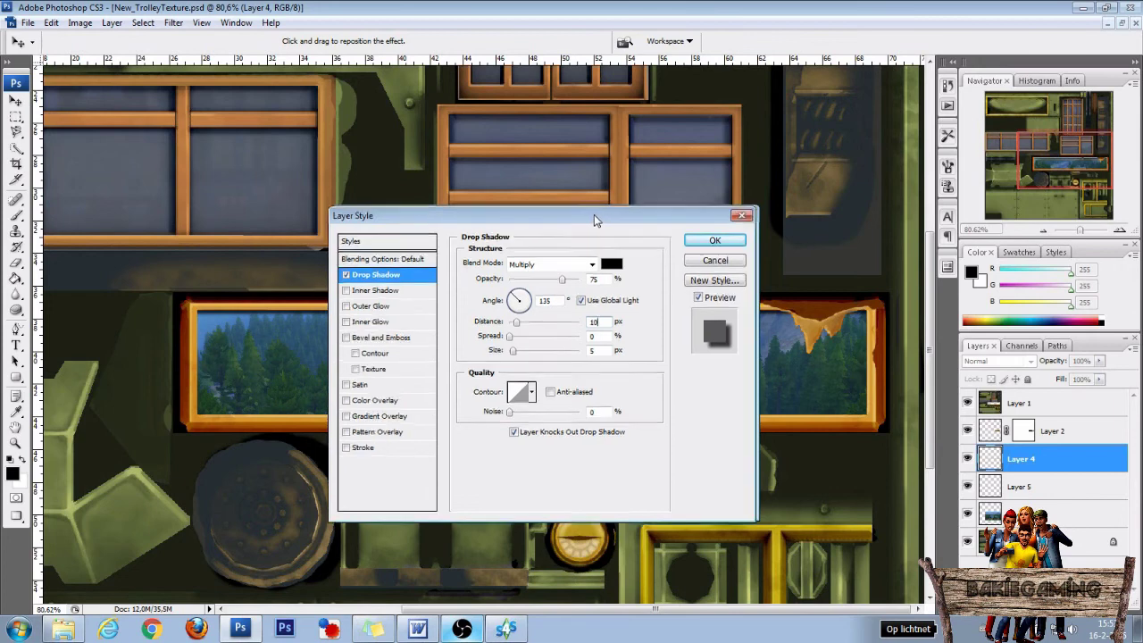
pyautogui.moveTo(593, 214); pyautogui.dragTo(584, 419)
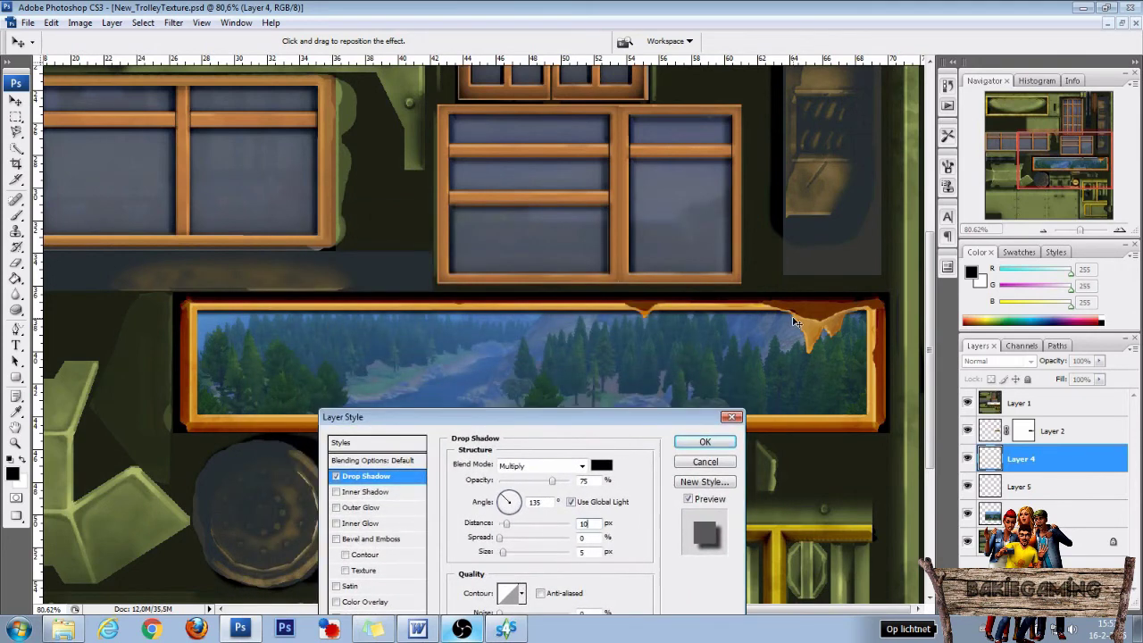
pyautogui.click(704, 441)
pyautogui.press('m')
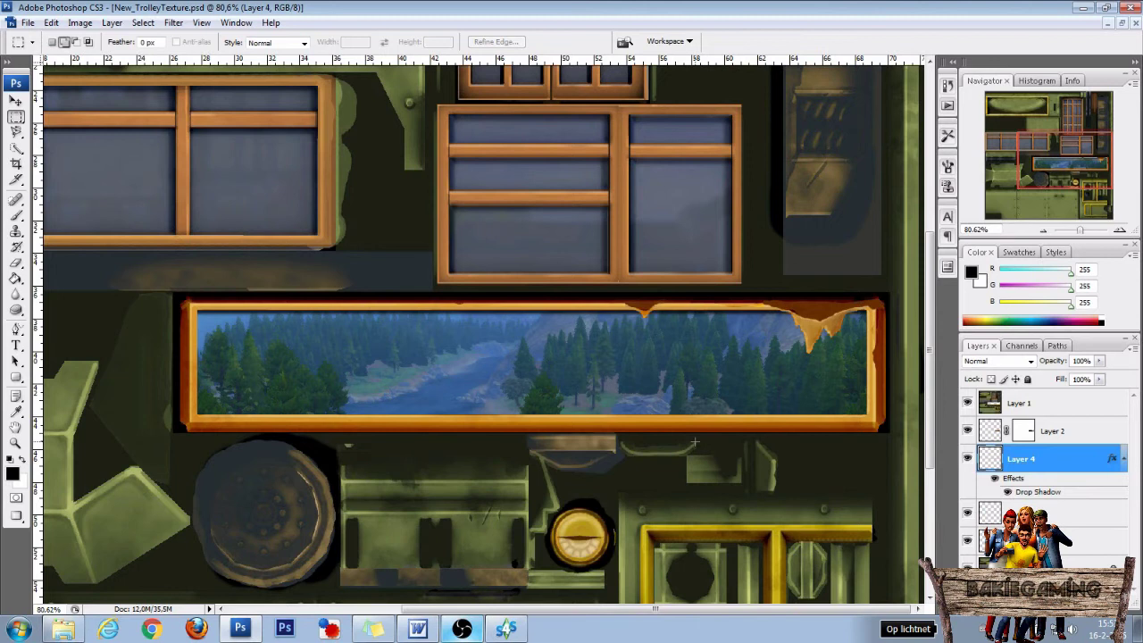
# Step: Copy Layer 4's drop shadow style and paste it onto Layer 5 and Layer 2
pyautogui.rightClick(1074, 460)
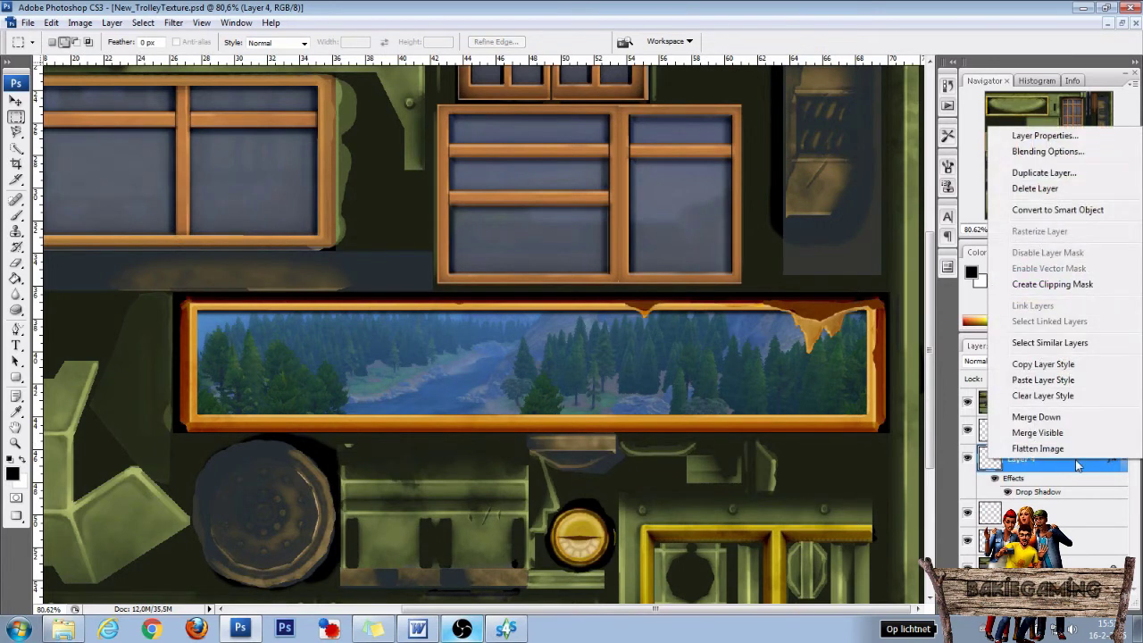
pyautogui.click(1065, 366)
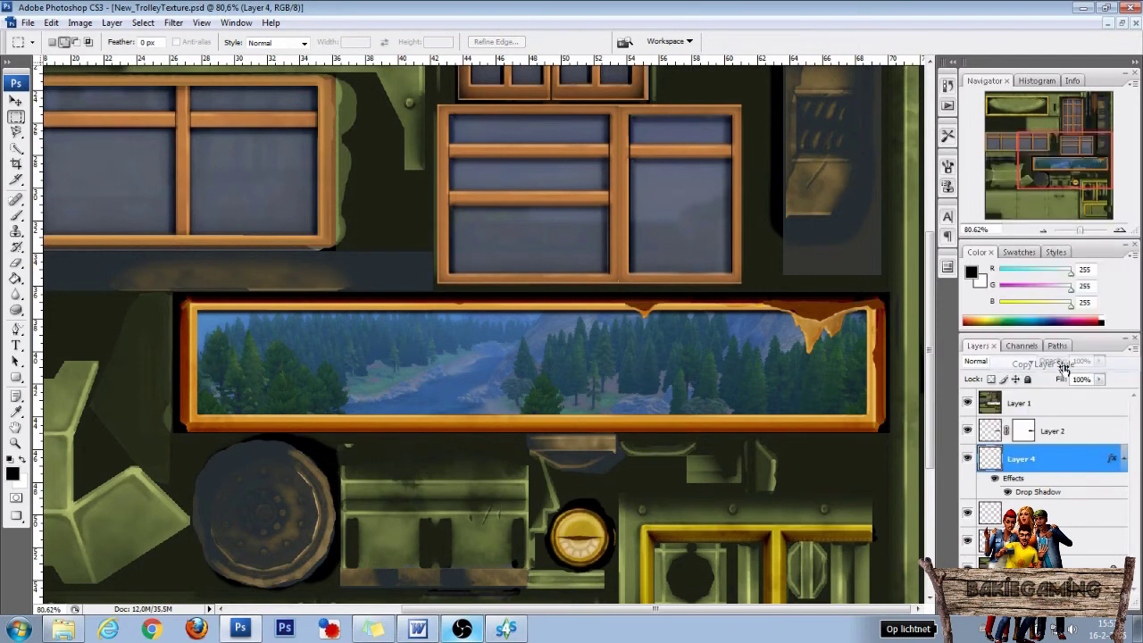
pyautogui.rightClick(1060, 520)
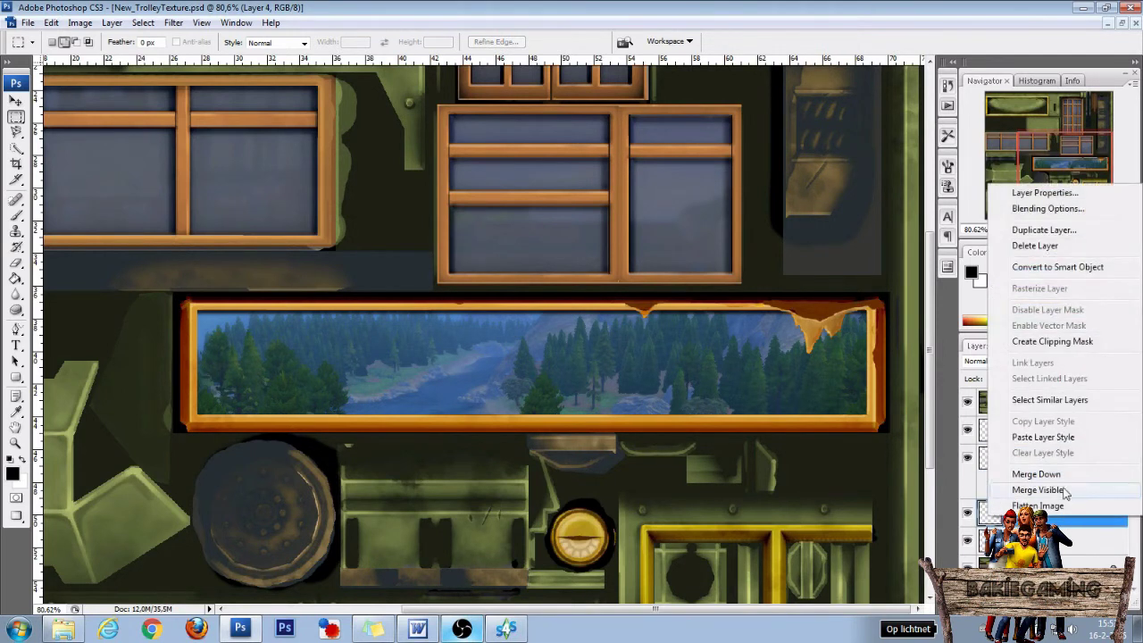
pyautogui.click(1068, 437)
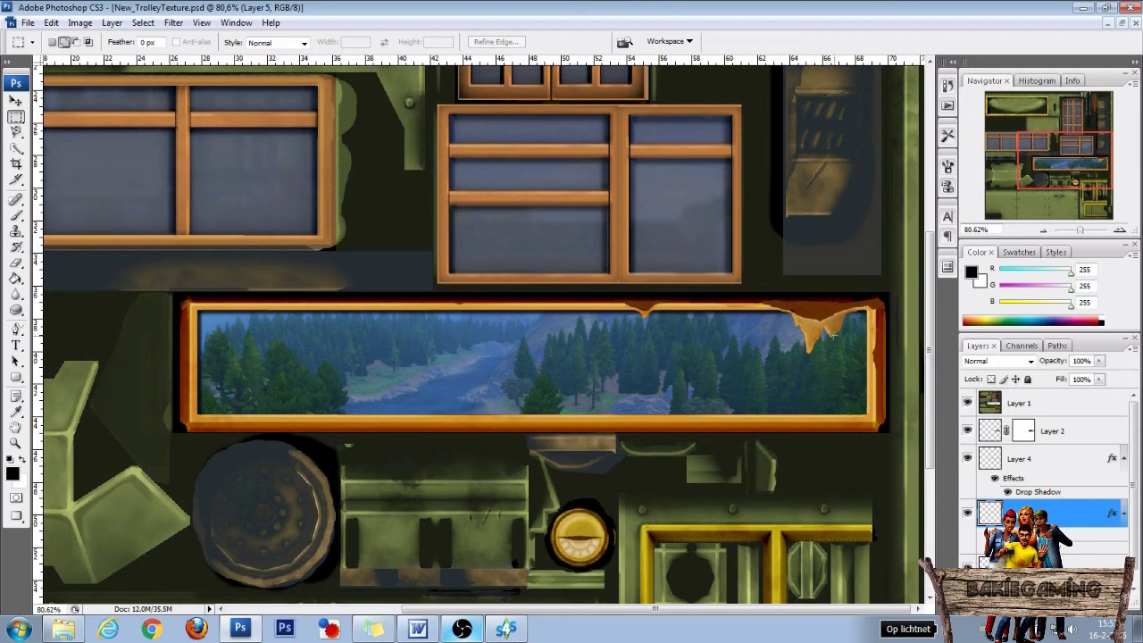
pyautogui.rightClick(1100, 432)
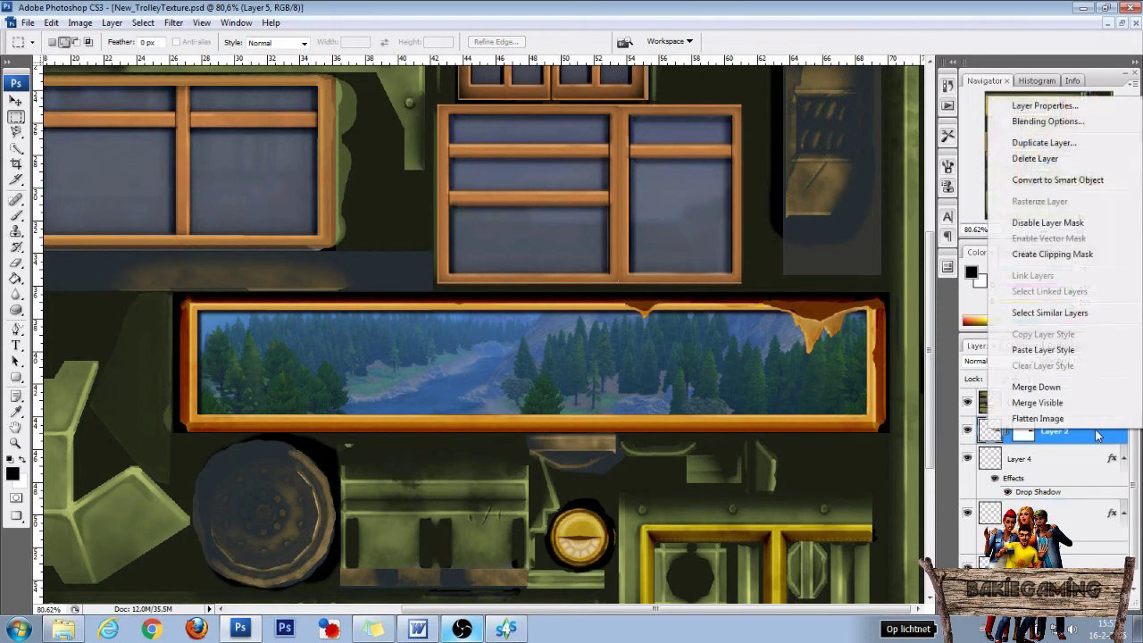
pyautogui.click(1077, 350)
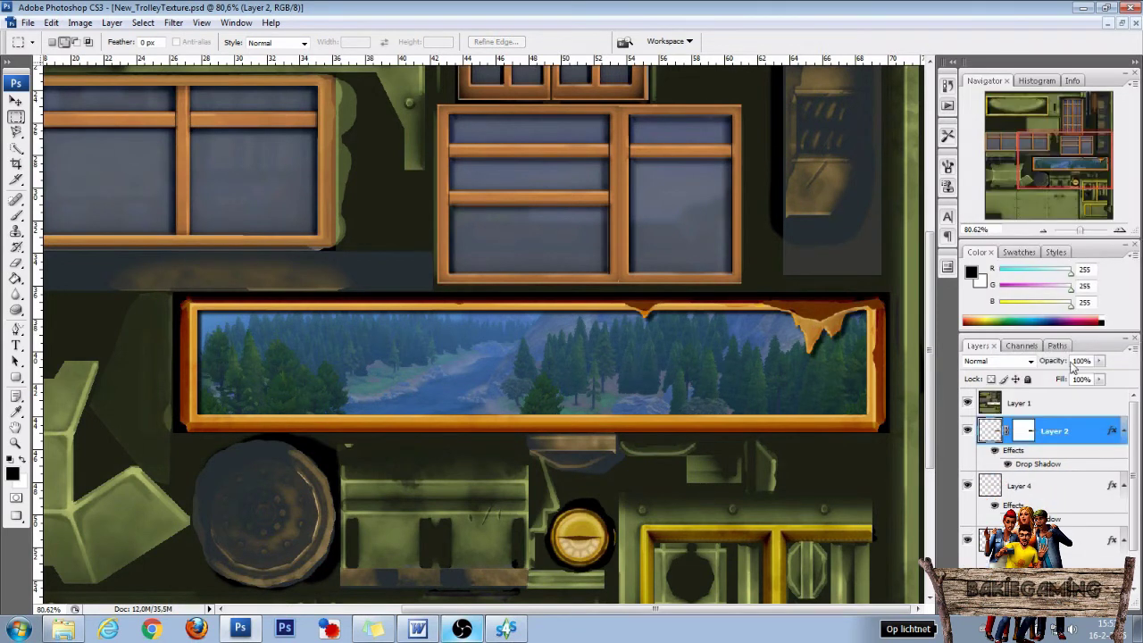
pyautogui.press('v')
pyautogui.keyDown('ctrl'); pyautogui.click(1082, 437); pyautogui.keyUp('ctrl')
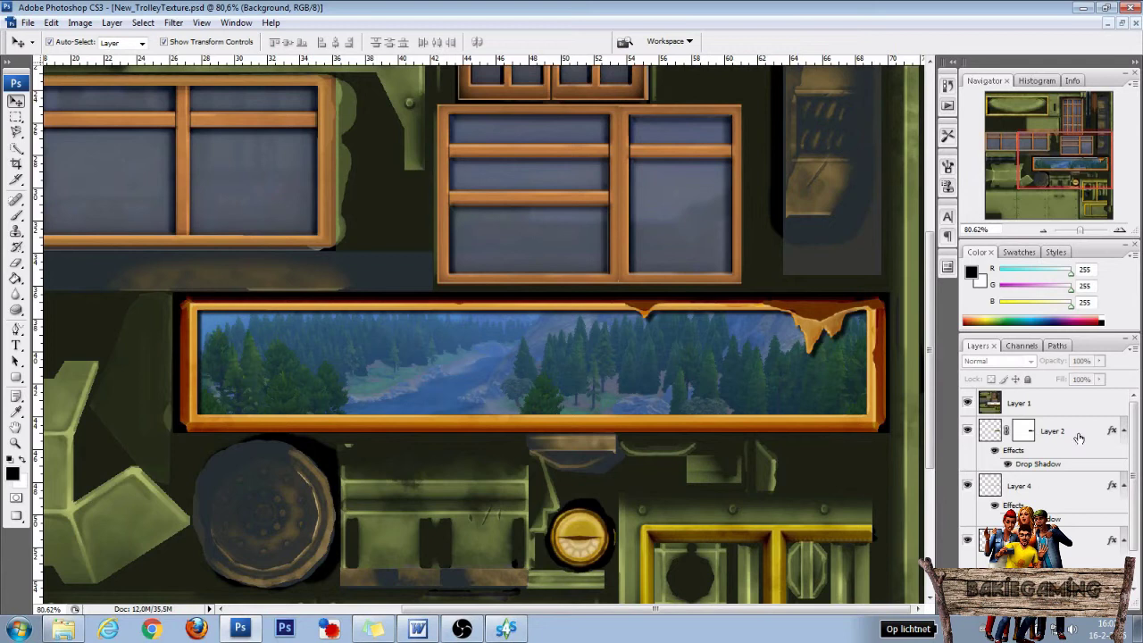
# Step: Add 'Granite Falls' in black Freebooter Script 64 pt at the banner's upper left
pyautogui.click(1022, 404)
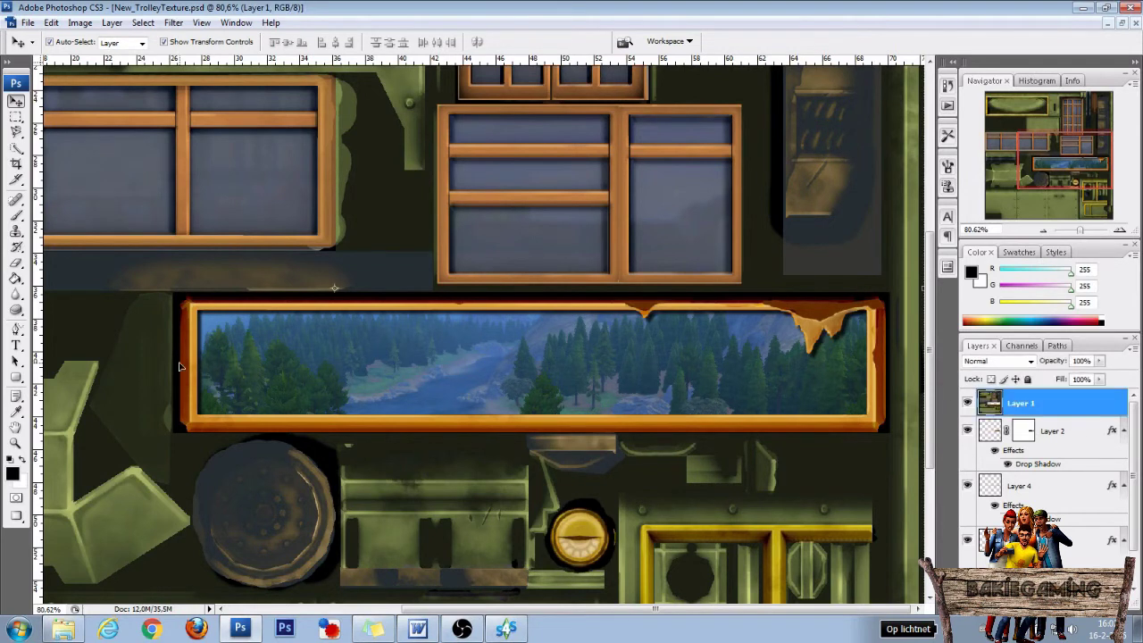
pyautogui.click(17, 346)
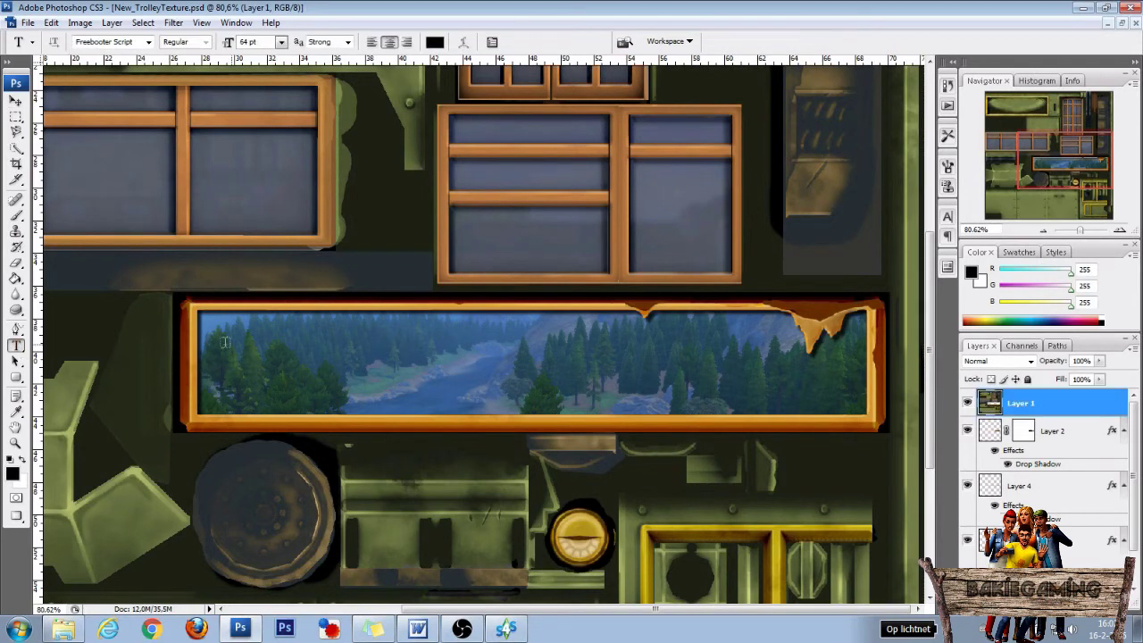
pyautogui.click(366, 357)
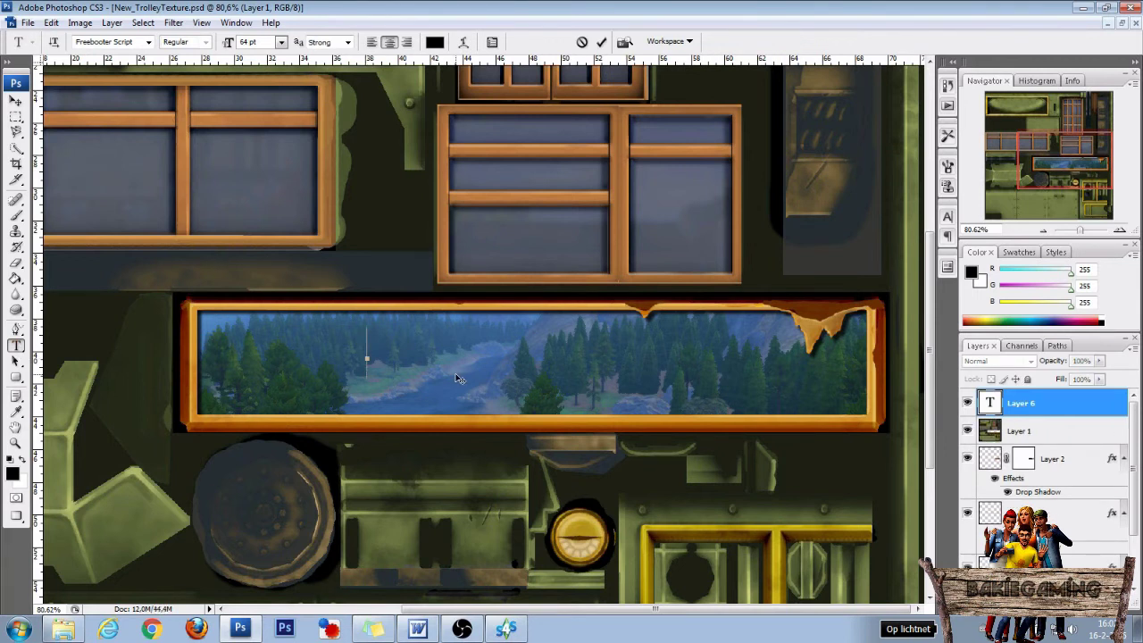
pyautogui.write('Granite')
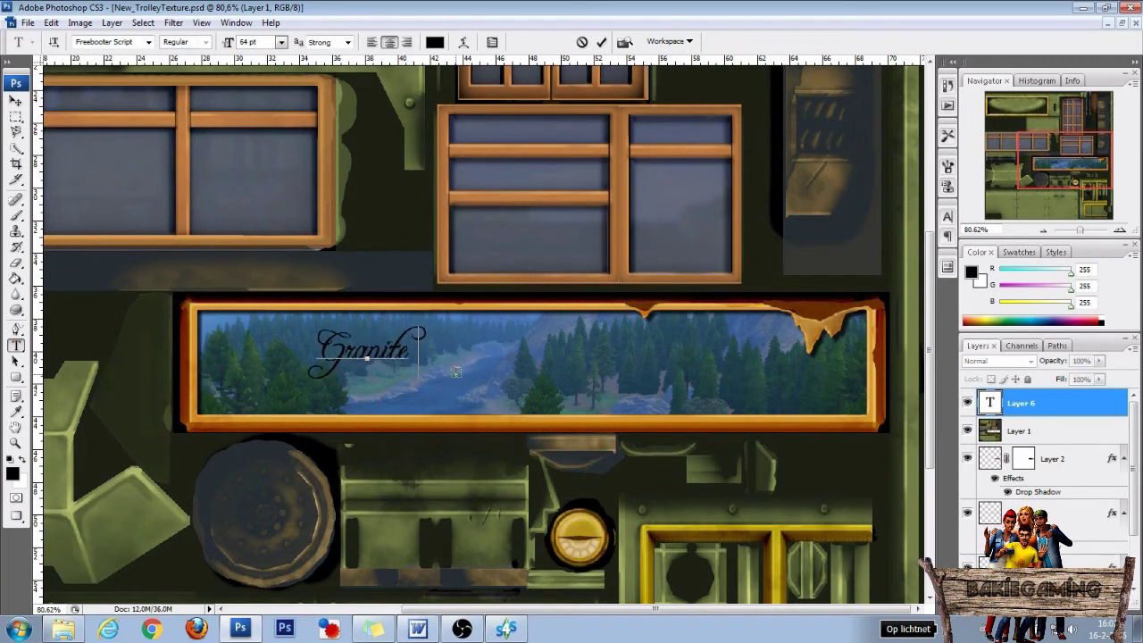
pyautogui.write(' Falls')
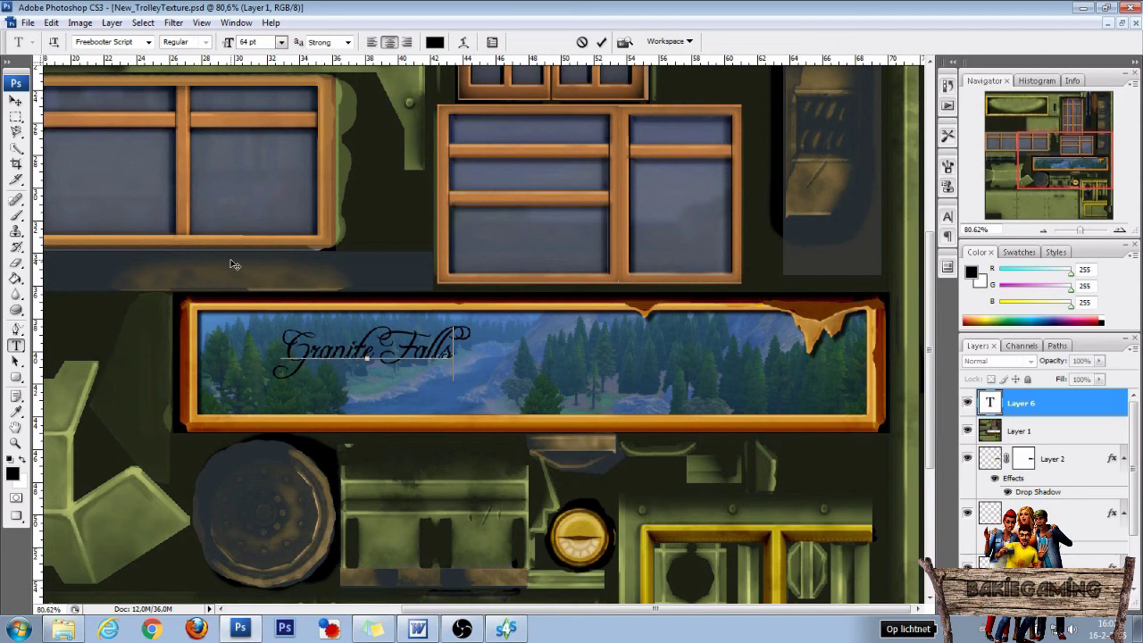
pyautogui.click(17, 100)
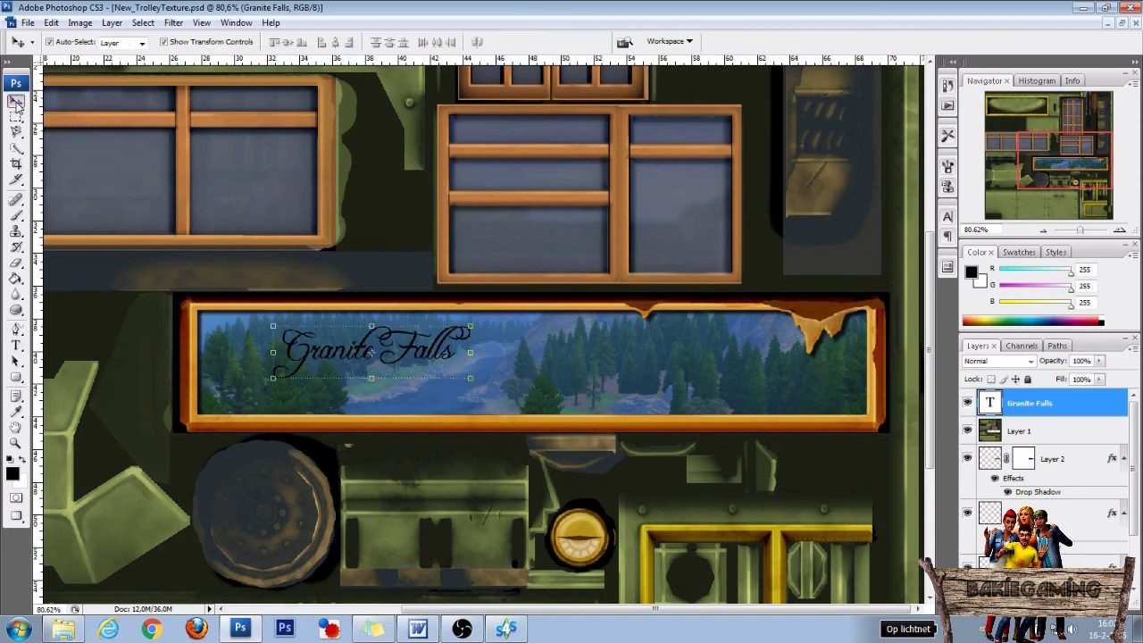
pyautogui.moveTo(423, 361); pyautogui.dragTo(352, 345)
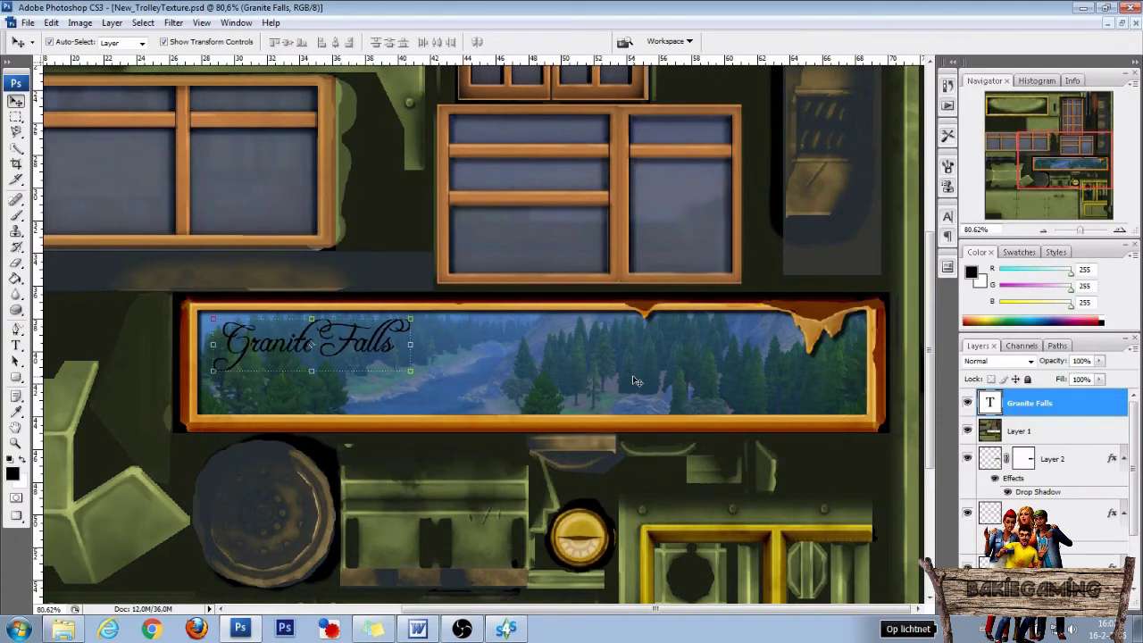
# Step: Give the Granite Falls text layer a white (ffffff) 3 px outside stroke
pyautogui.doubleClick(1071, 409)
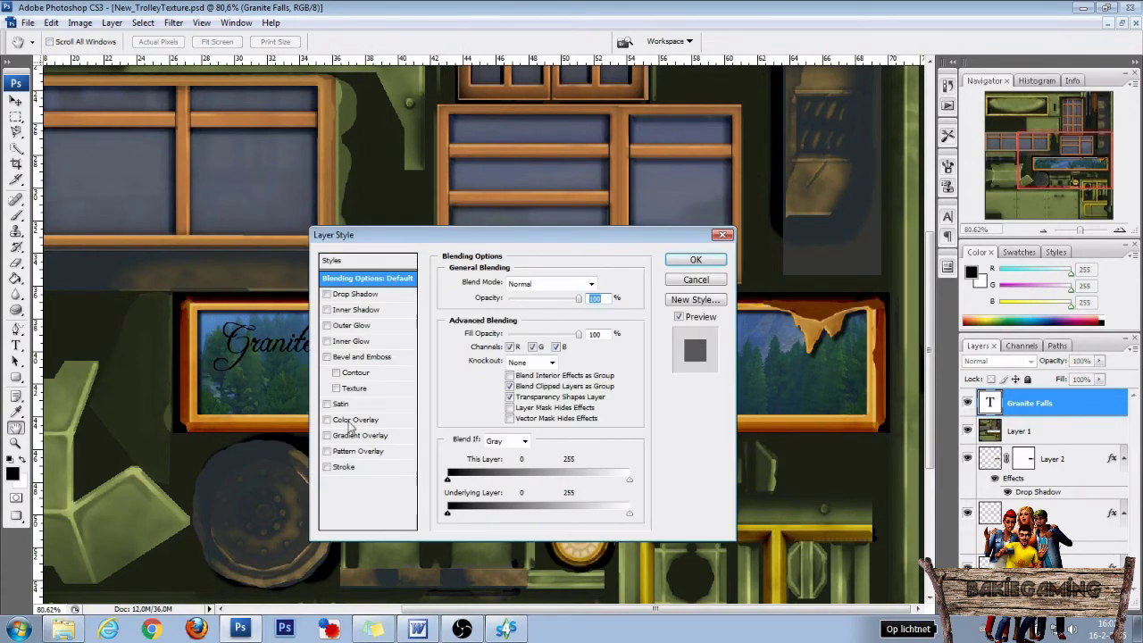
pyautogui.click(351, 467)
pyautogui.click(475, 375)
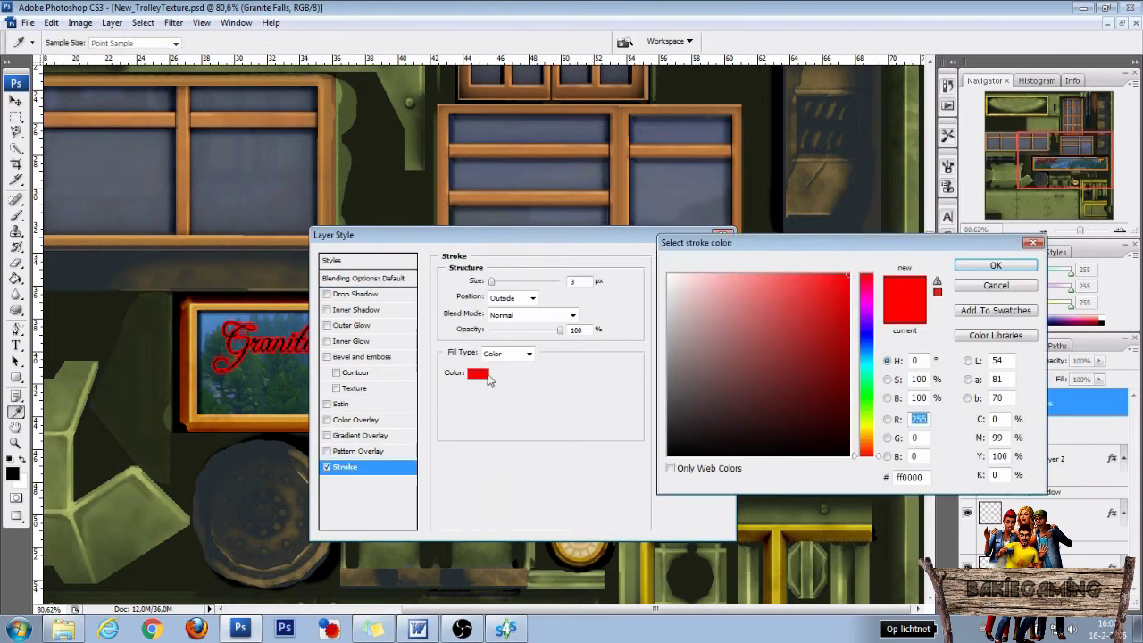
pyautogui.moveTo(708, 351); pyautogui.dragTo(631, 260)
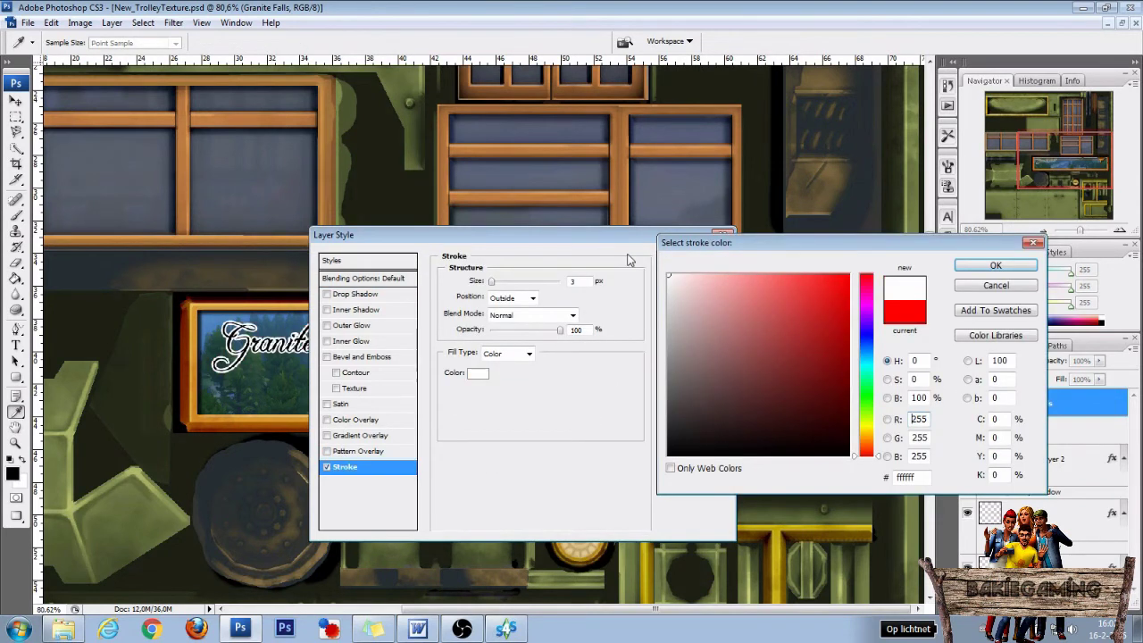
pyautogui.click(982, 268)
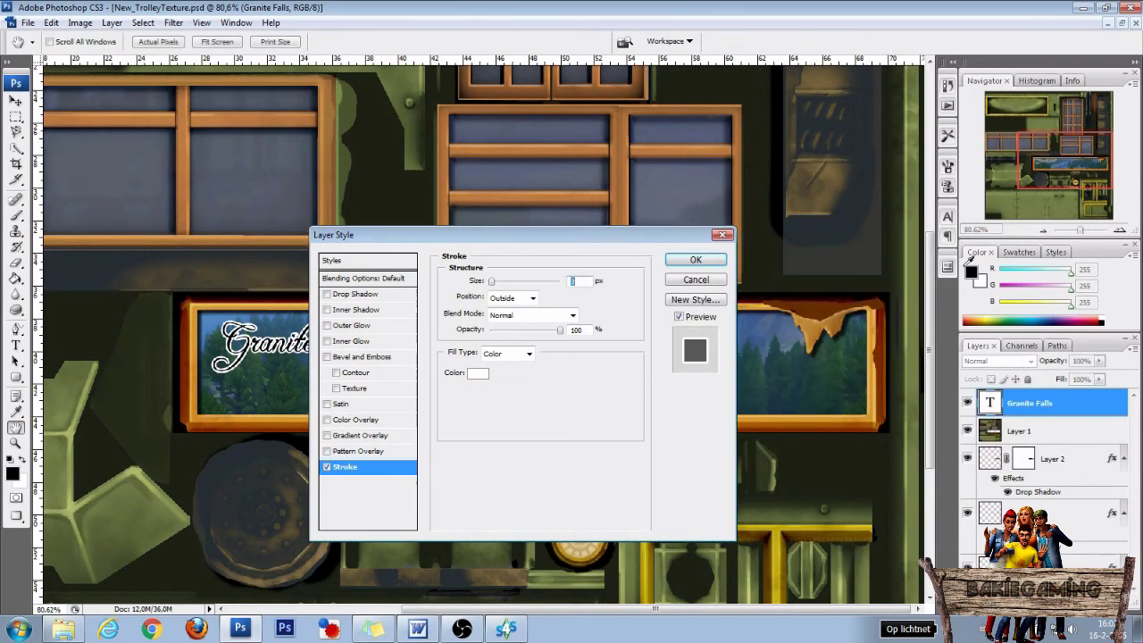
pyautogui.click(699, 262)
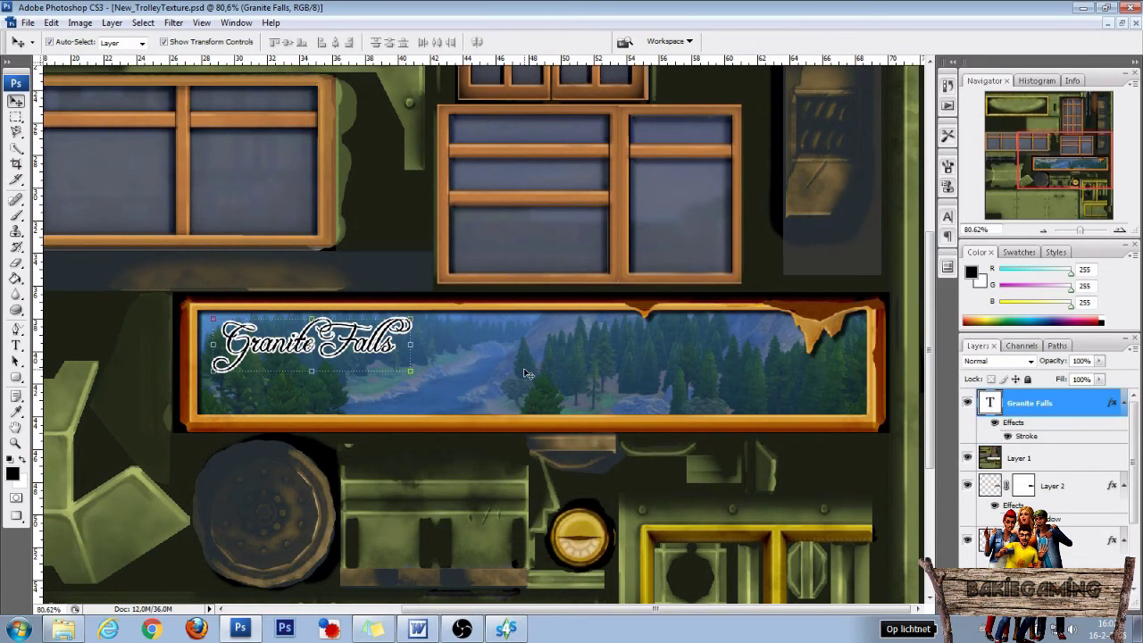
# Step: Save the texture as New_TrolleyTexture.dds in D3D/DDS format with DXT5 and MIP maps
pyautogui.click(28, 22)
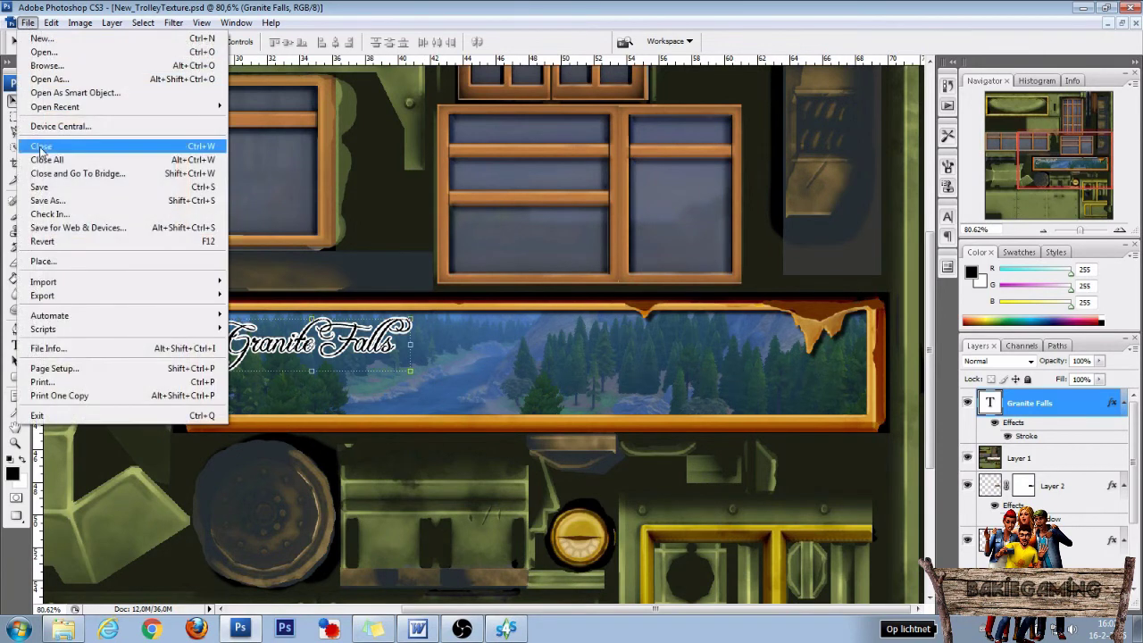
pyautogui.click(46, 201)
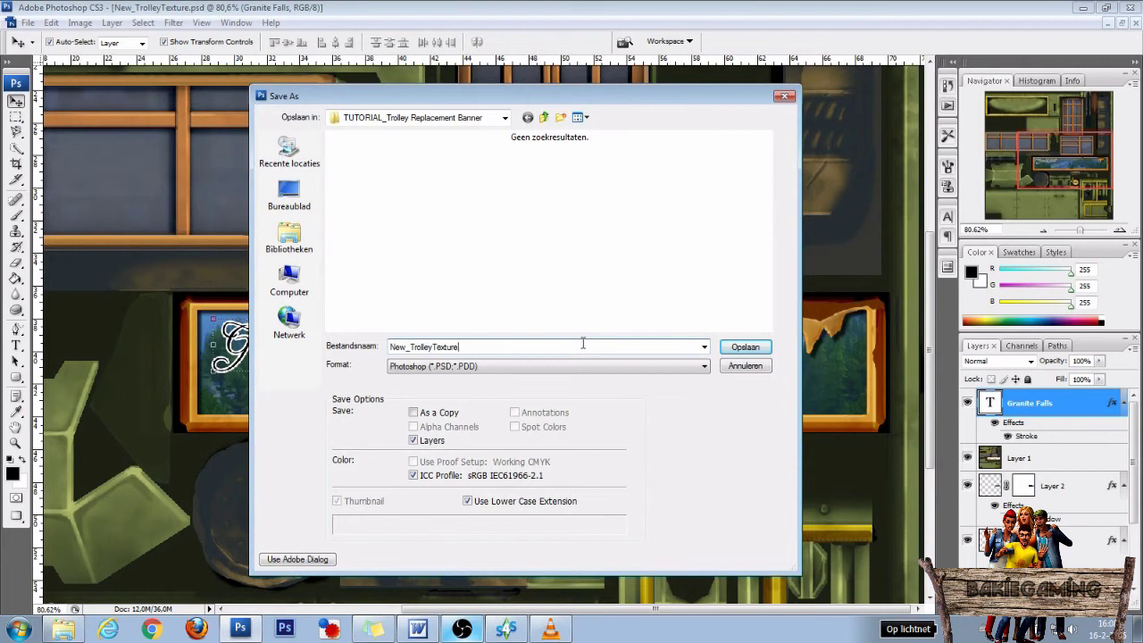
pyautogui.click(441, 368)
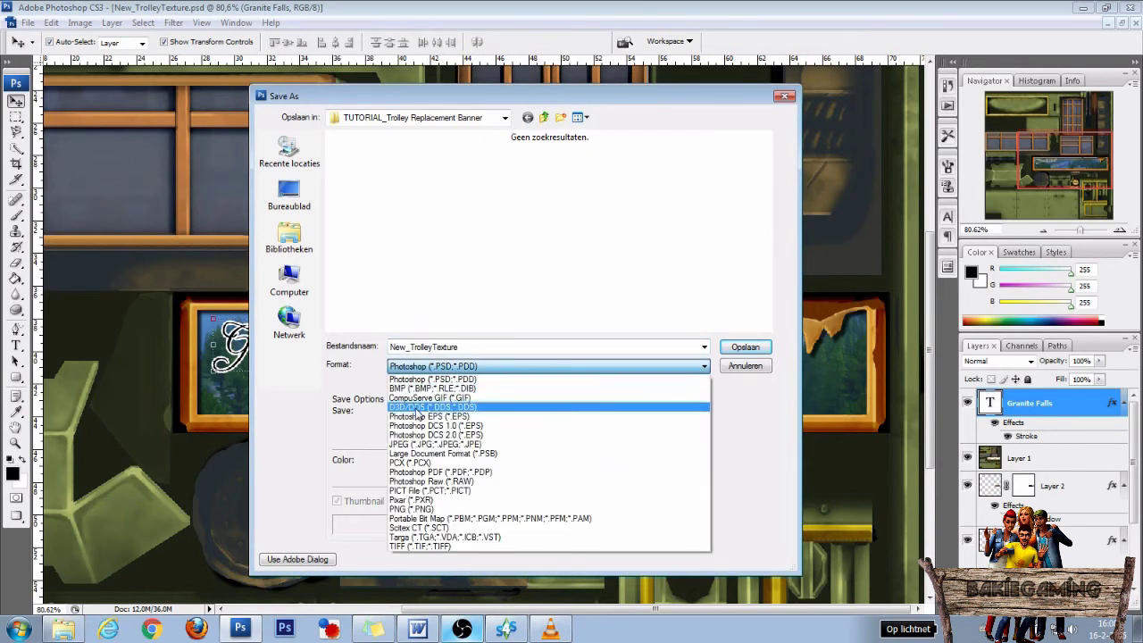
pyautogui.click(417, 410)
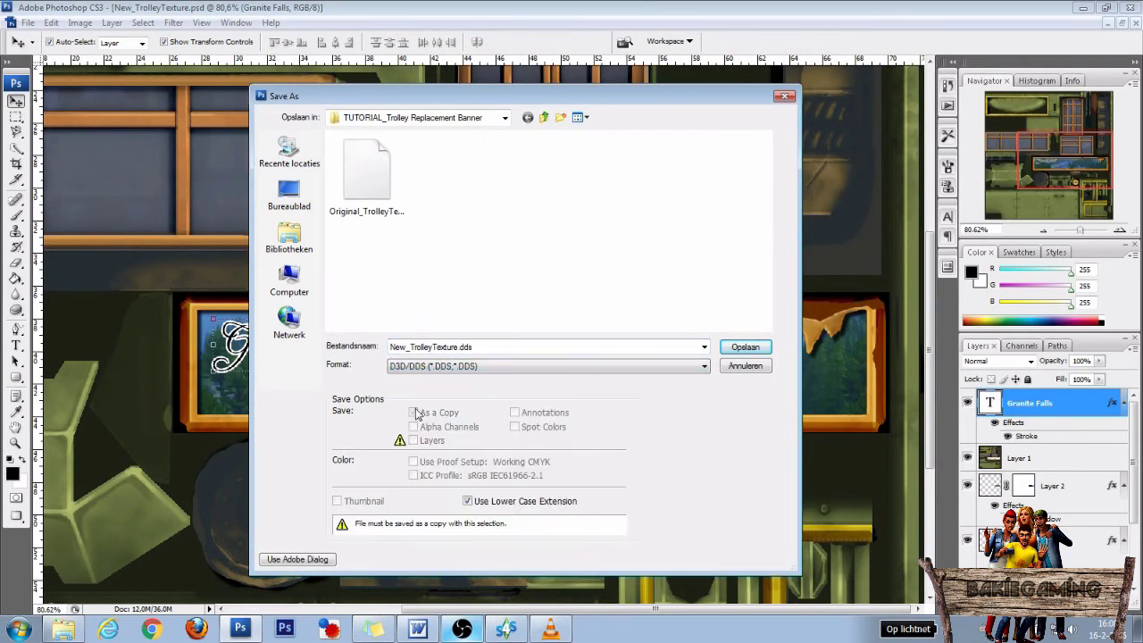
pyautogui.click(746, 347)
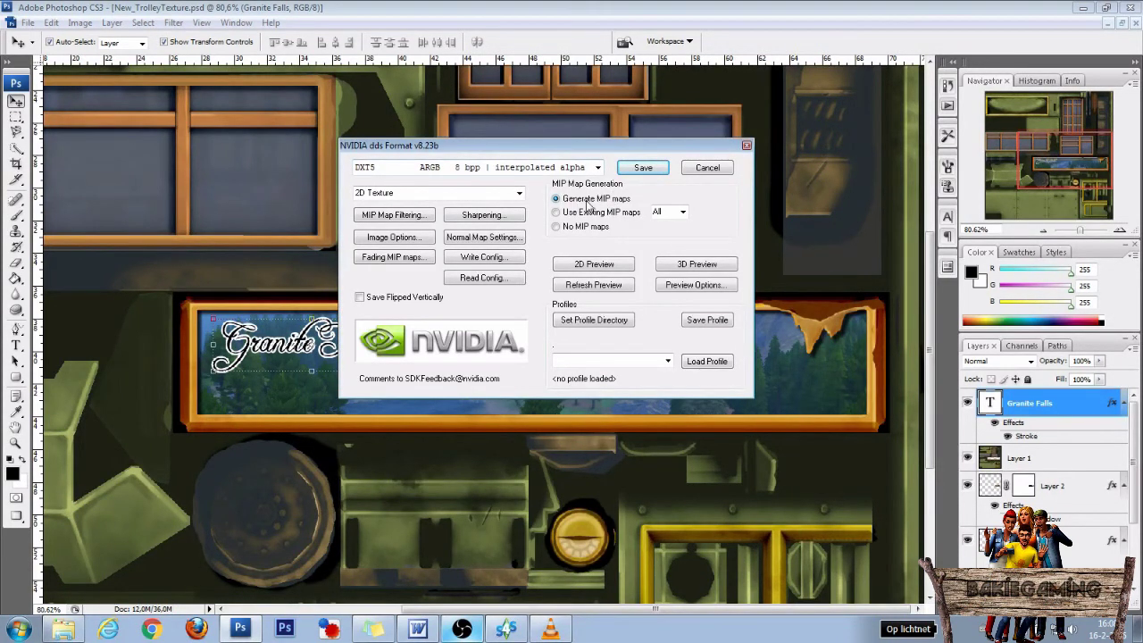
pyautogui.click(643, 170)
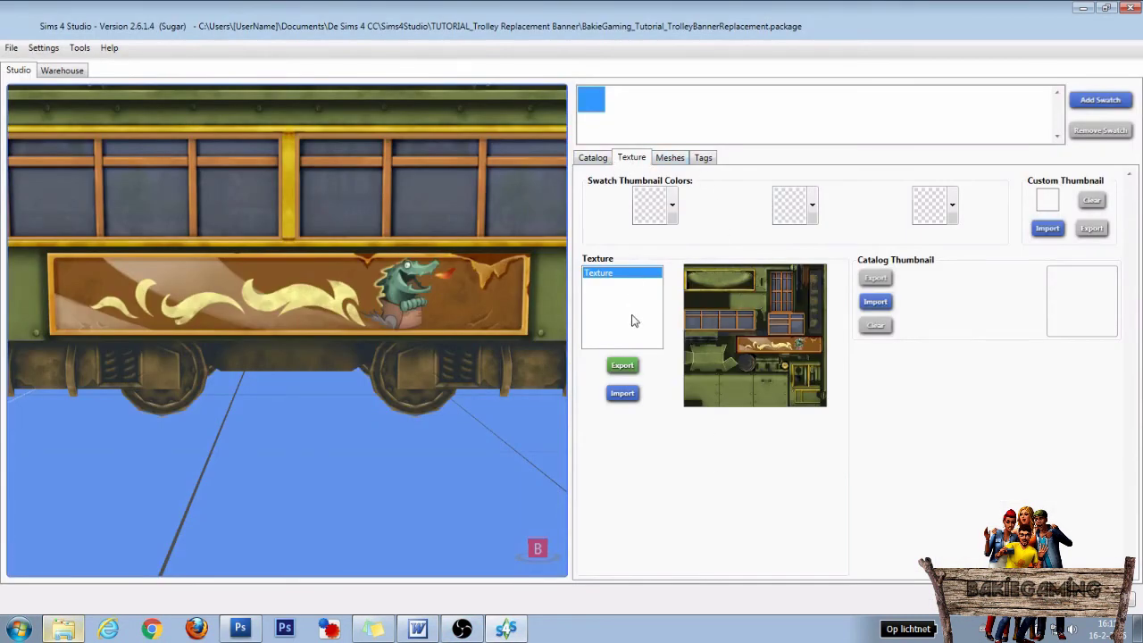
# Step: Import New_TrolleyTexture.dds as the trolley's texture and save the package with Ctrl+S
pyautogui.click(622, 395)
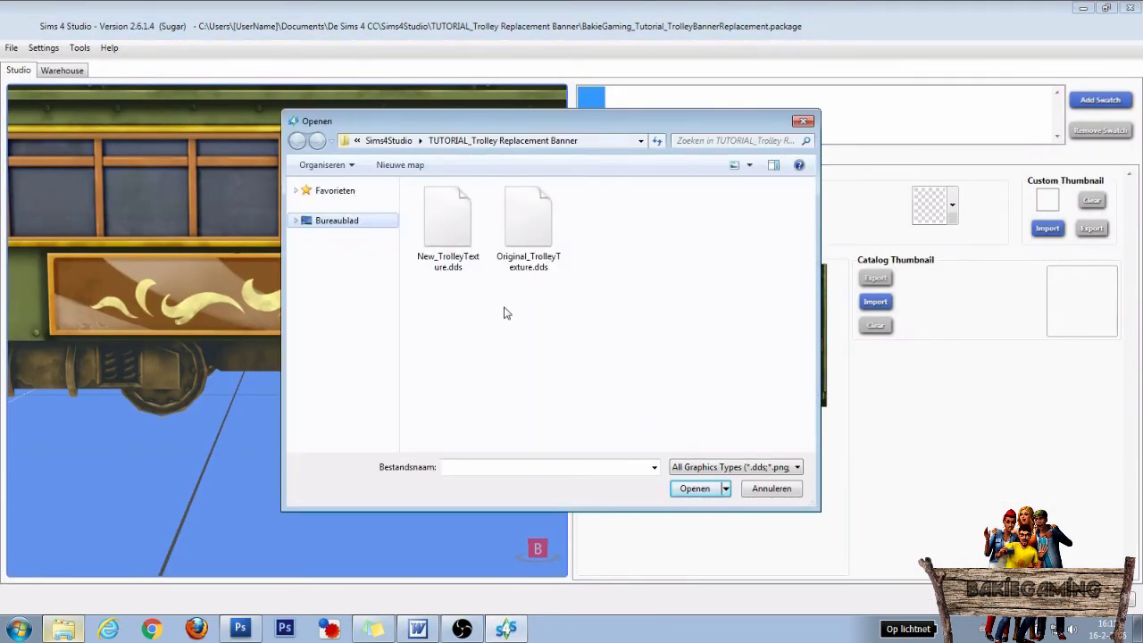
pyautogui.click(457, 232)
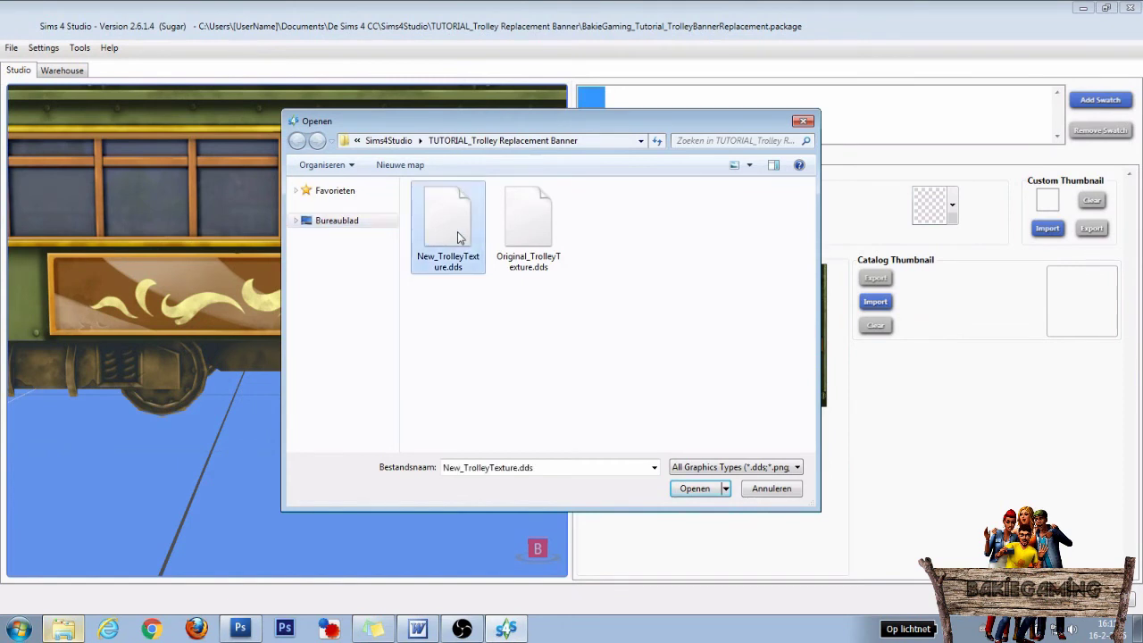
pyautogui.click(695, 490)
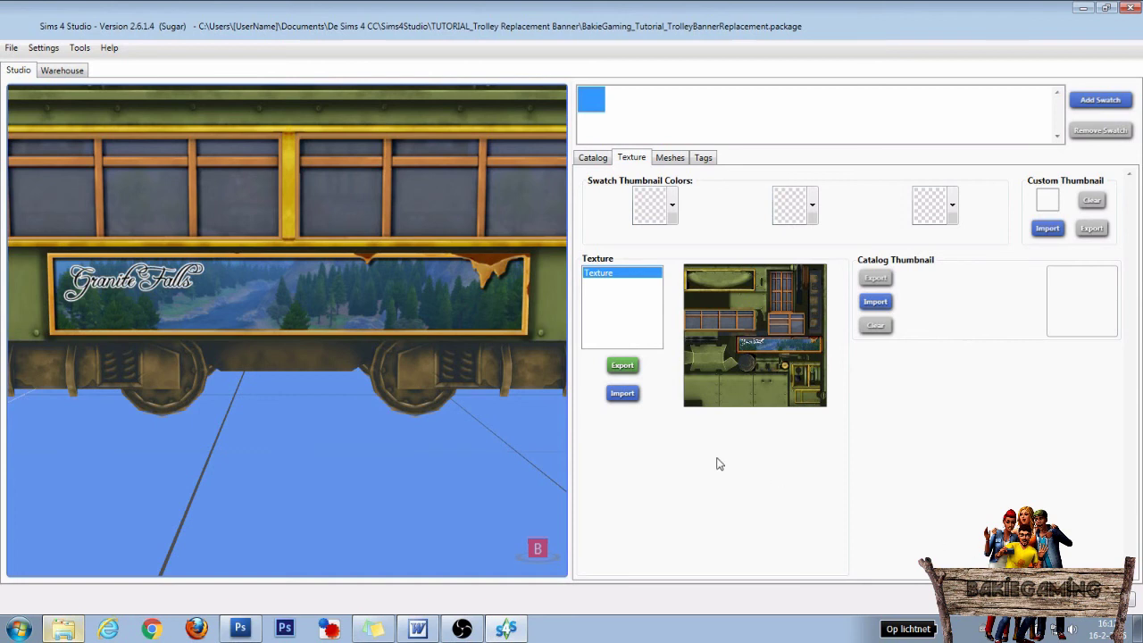
pyautogui.hotkey('ctrl', 's')
pyautogui.click(610, 357)
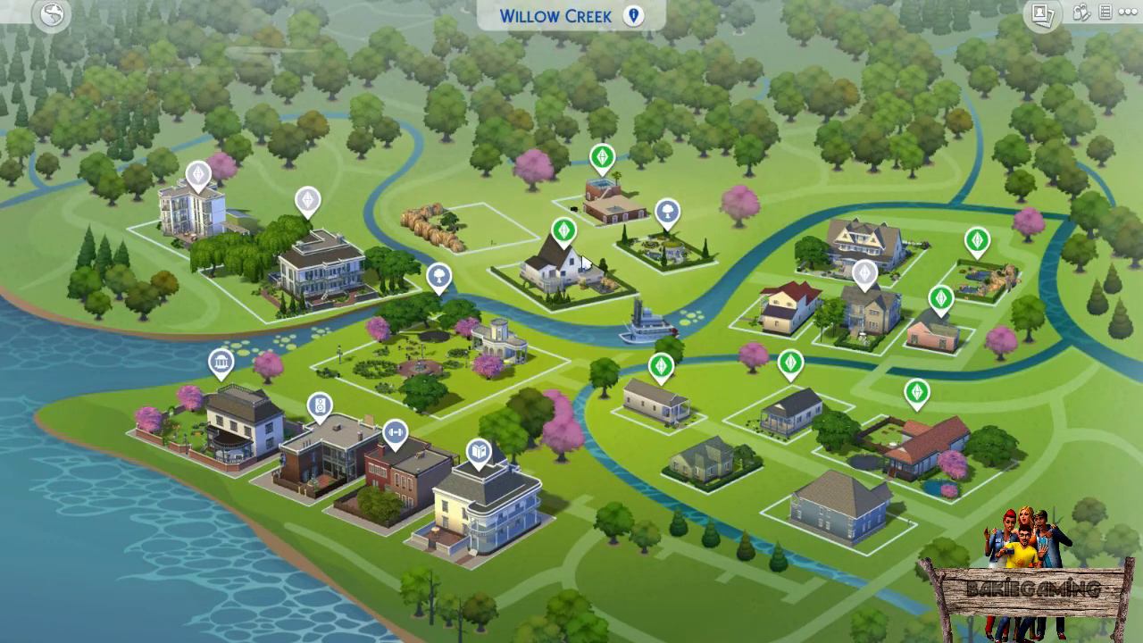
# Step: Browse the Newcrest neighbourhood map to the household's 50x40 lot
pyautogui.moveTo(585, 277)
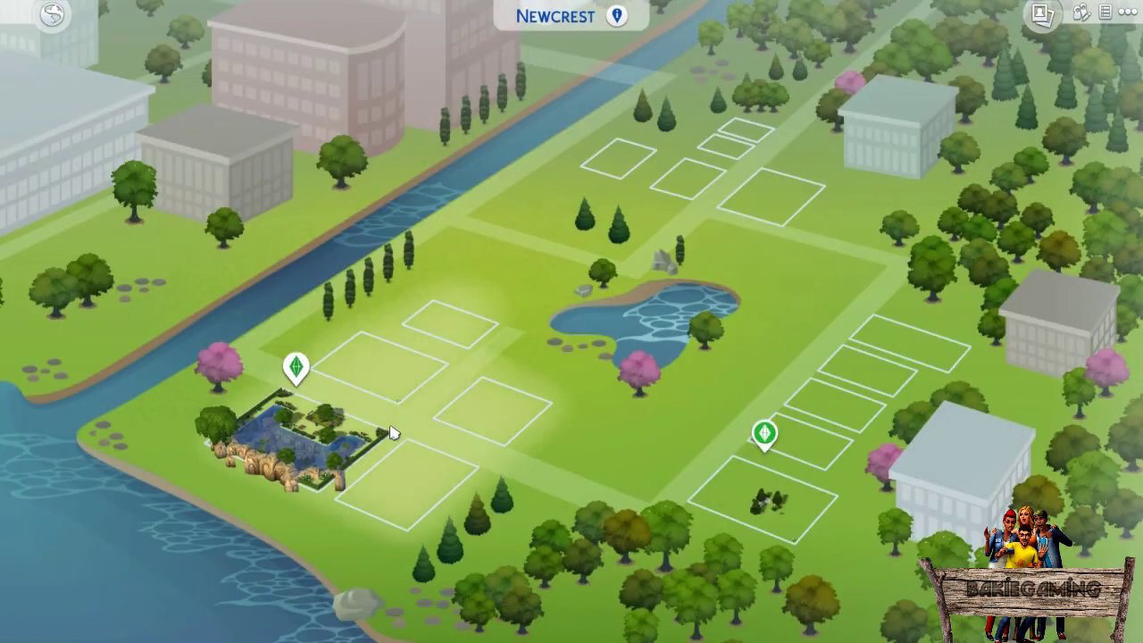
pyautogui.moveTo(368, 438)
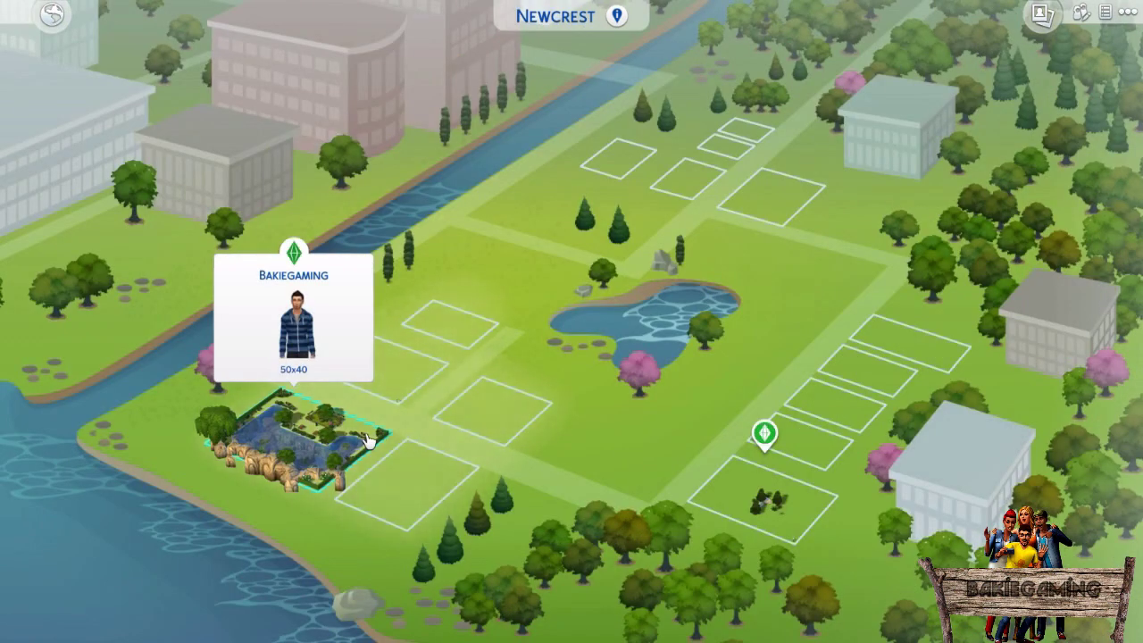